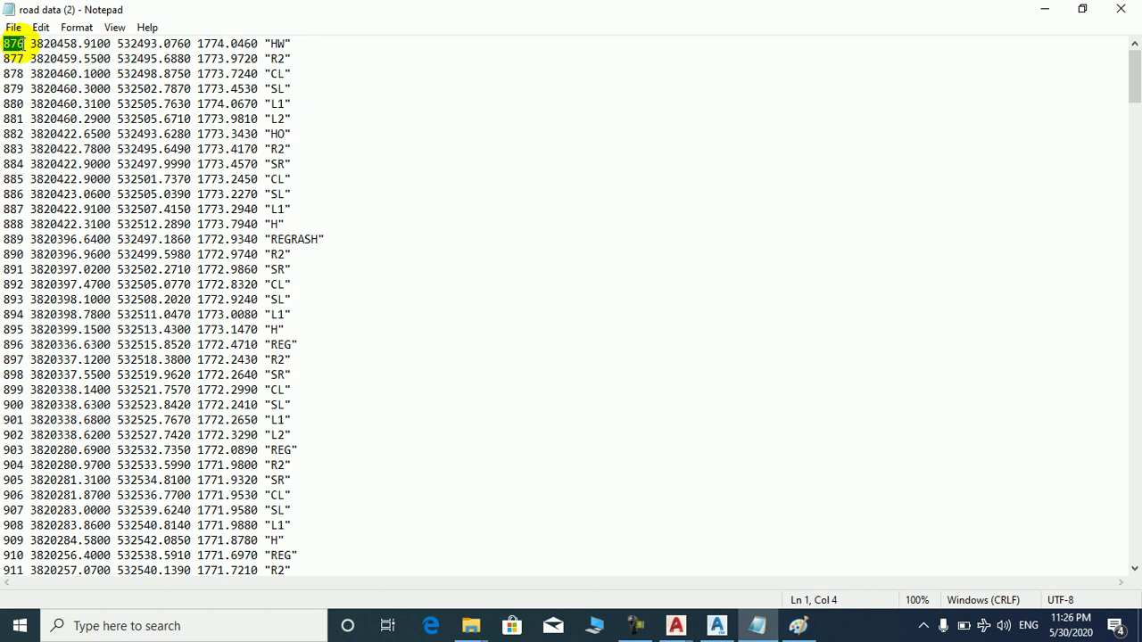
Examine the northing, easting, elevation and description columns in the first lines of the road data file.
left_click_drag(33, 43, 107, 42)
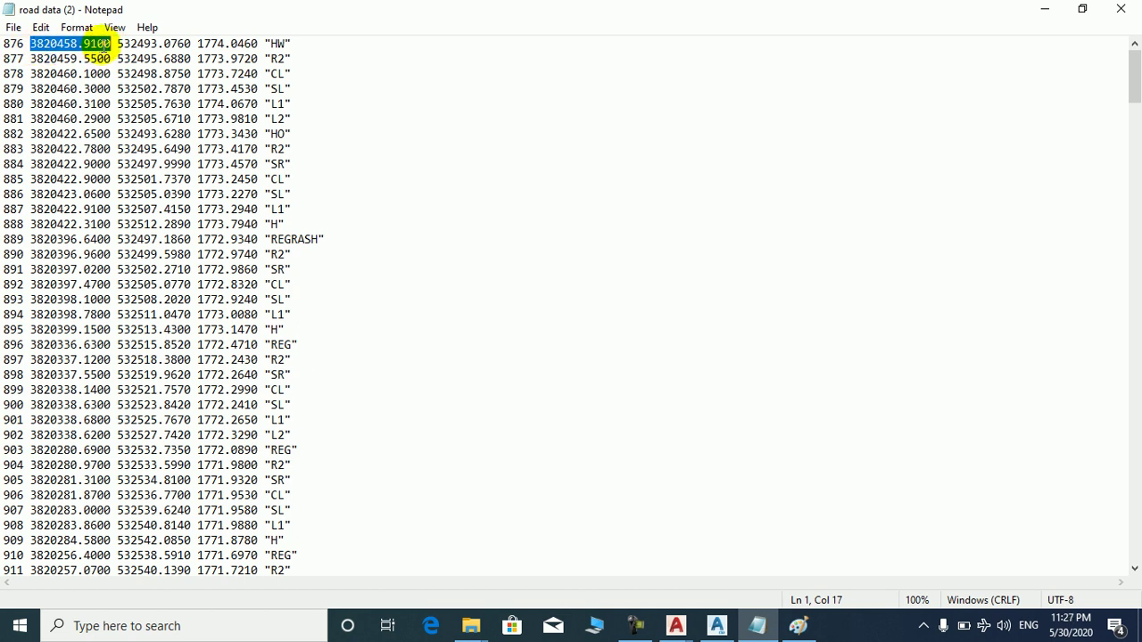
left_click_drag(114, 43, 284, 43)
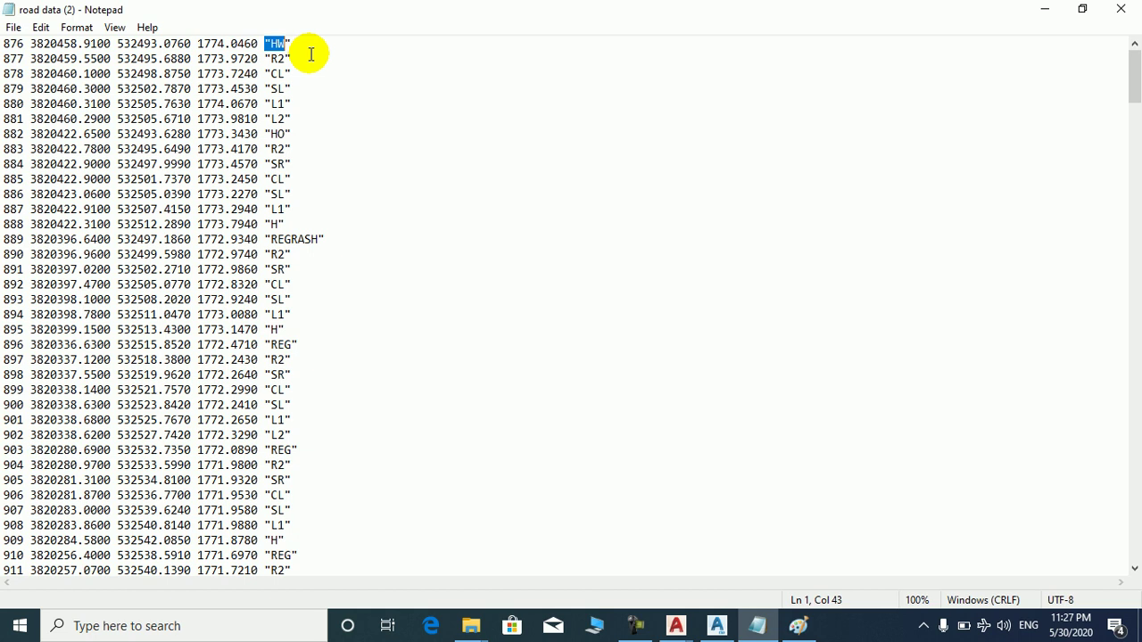
left_click_drag(292, 59, 272, 74)
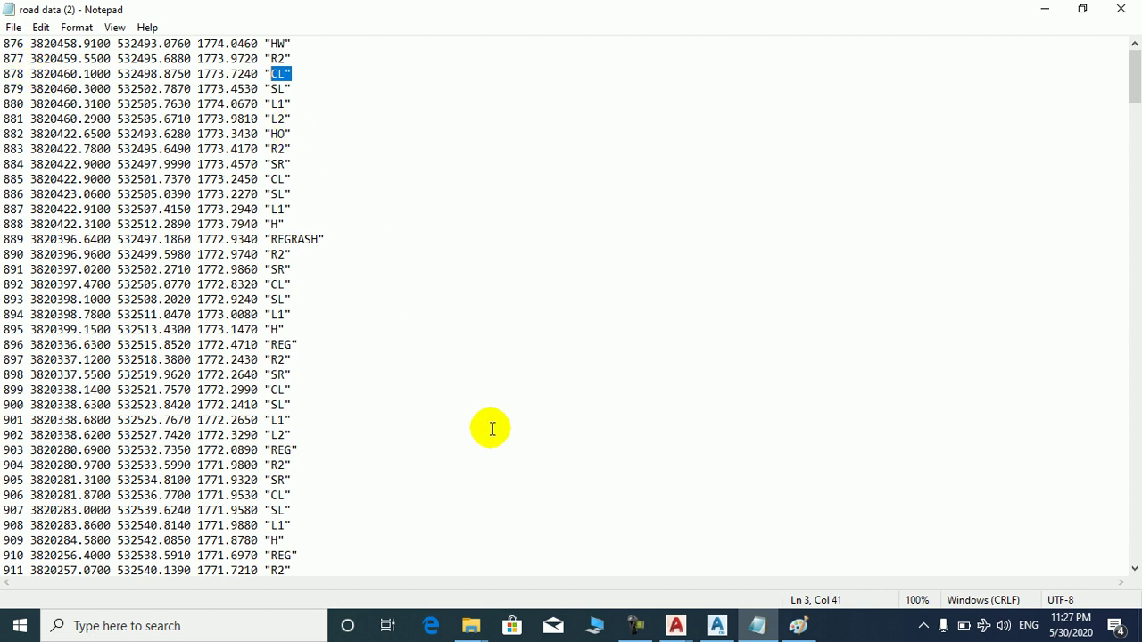
Switch to Excel 2016 and create a blank workbook.
left_click(19, 626)
scroll(179, 348, "down", 2)
scroll(179, 344, "down", 5)
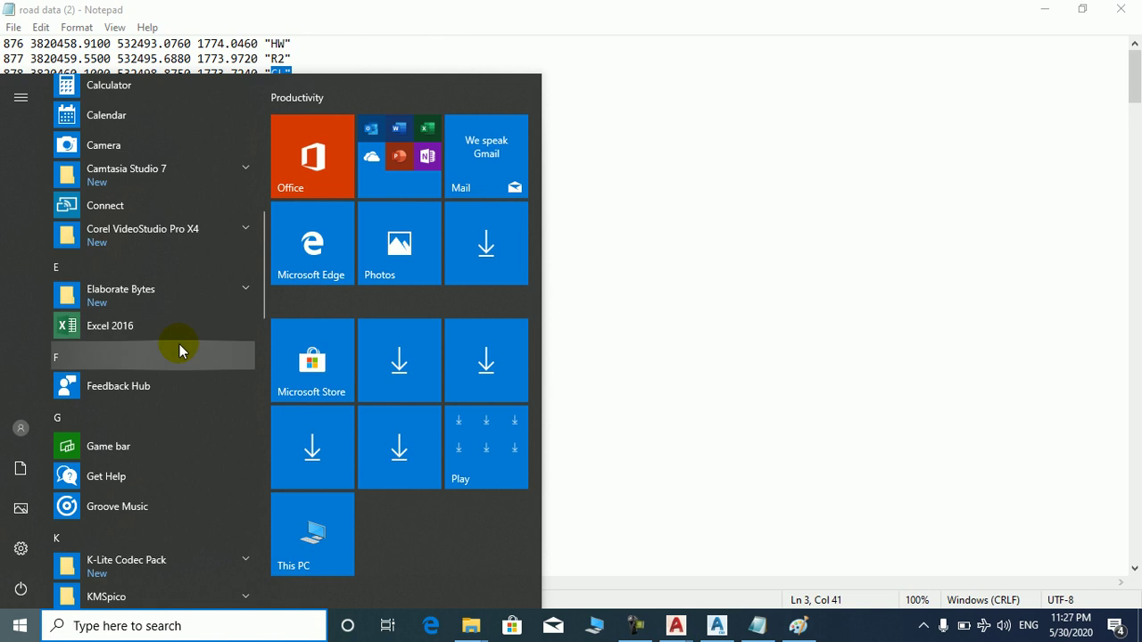
key("Escape")
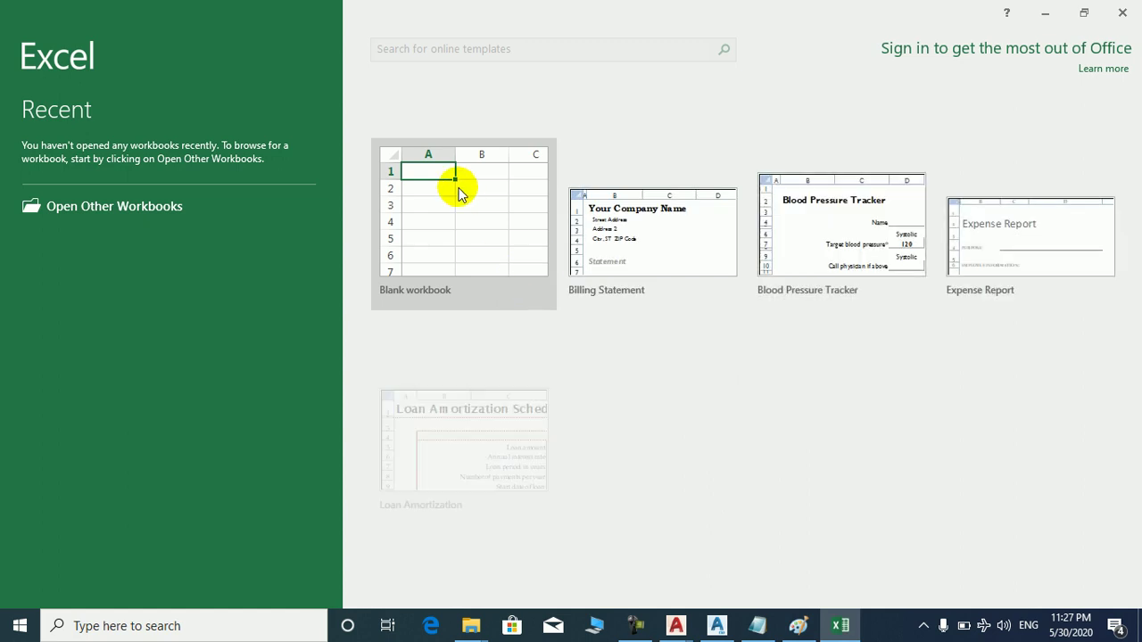
left_click(454, 183)
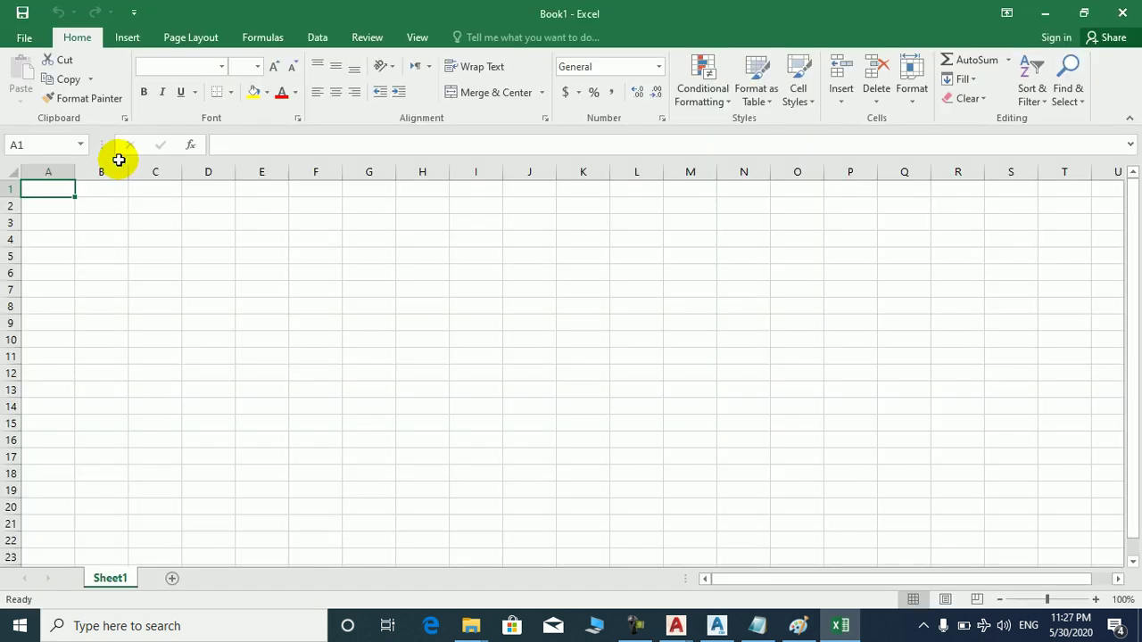
Enter the column headings P n, N, E, Elevation and D in cells A1 through E1.
left_click(57, 194)
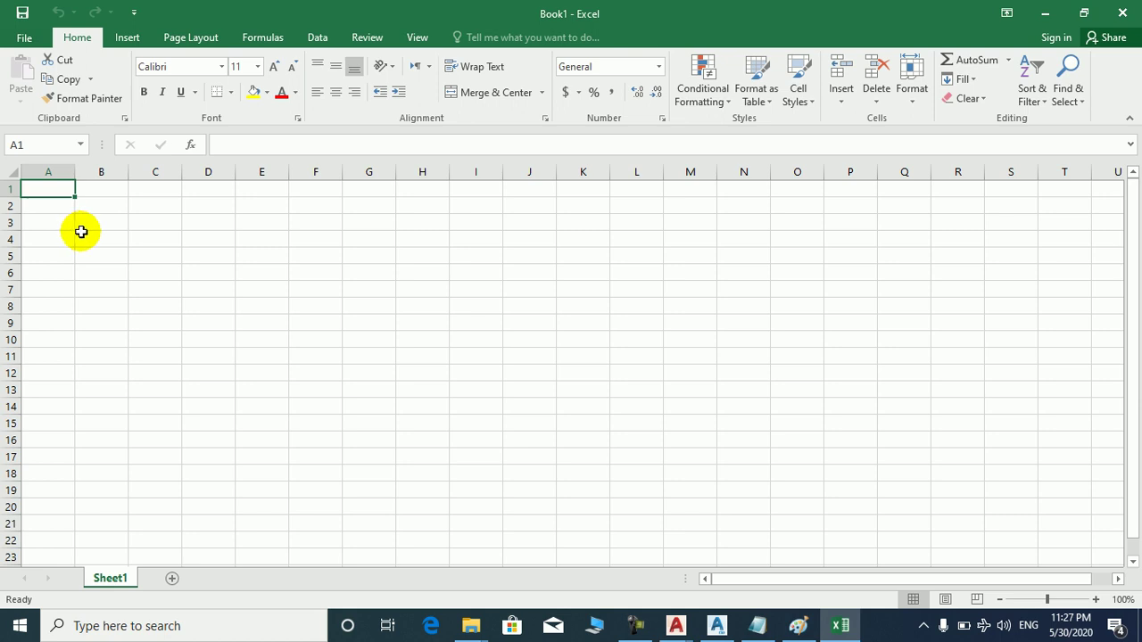
type("P n")
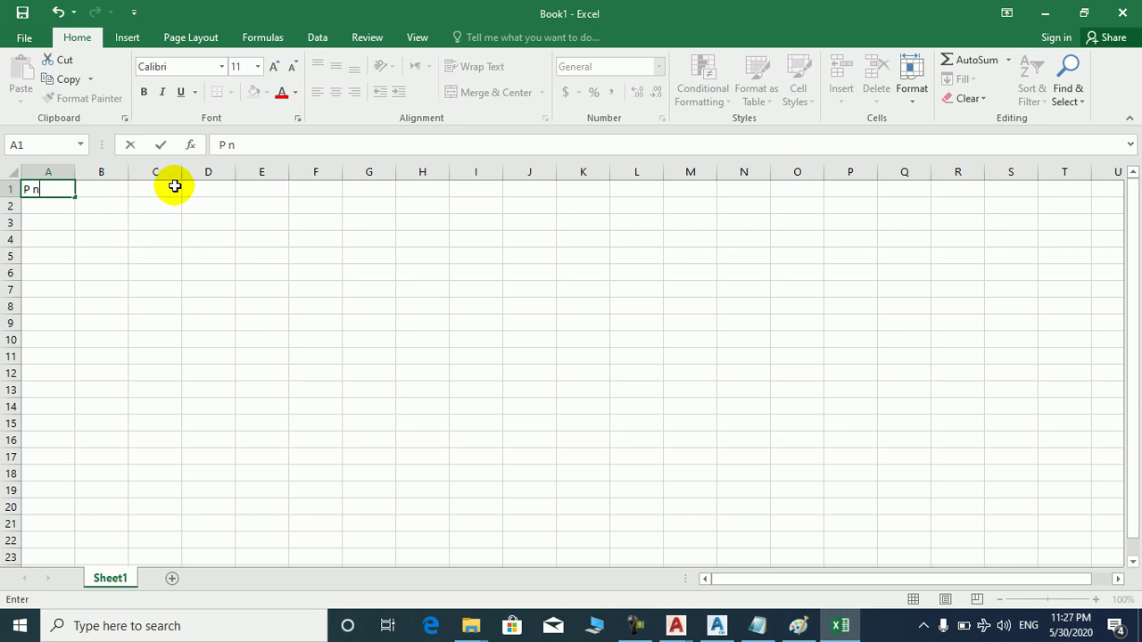
left_click(115, 193)
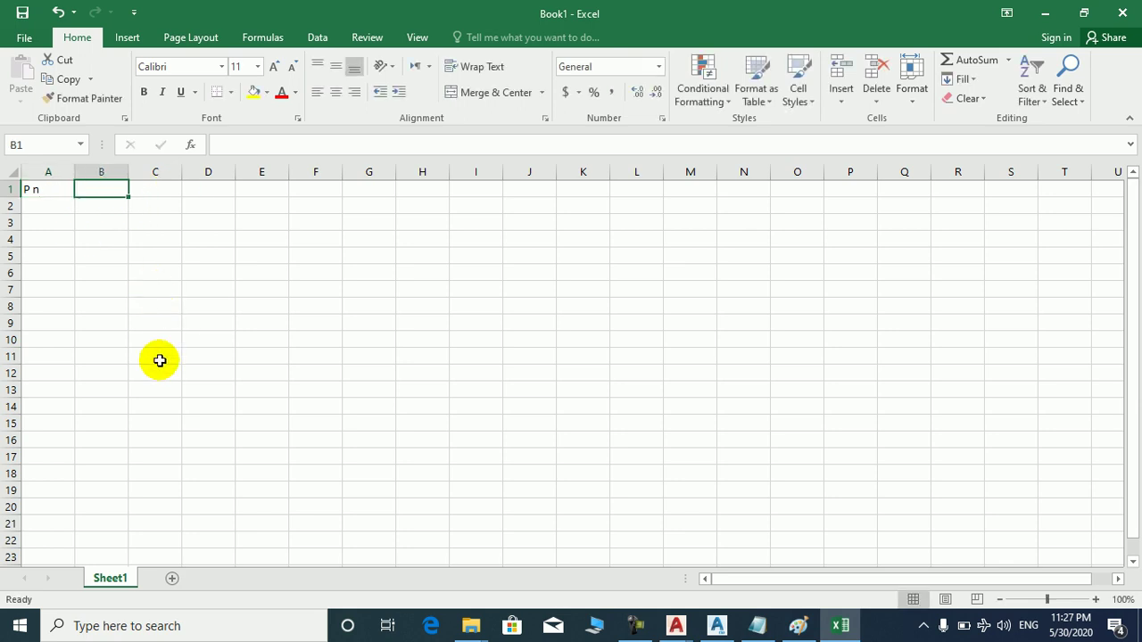
type("N")
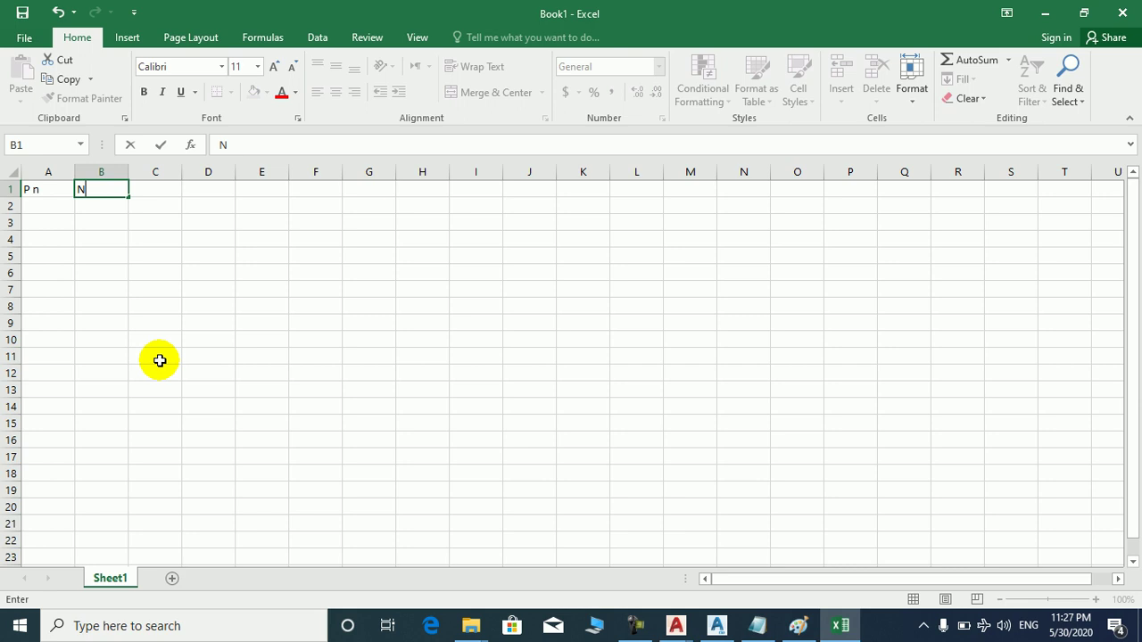
left_click(161, 192)
type("E")
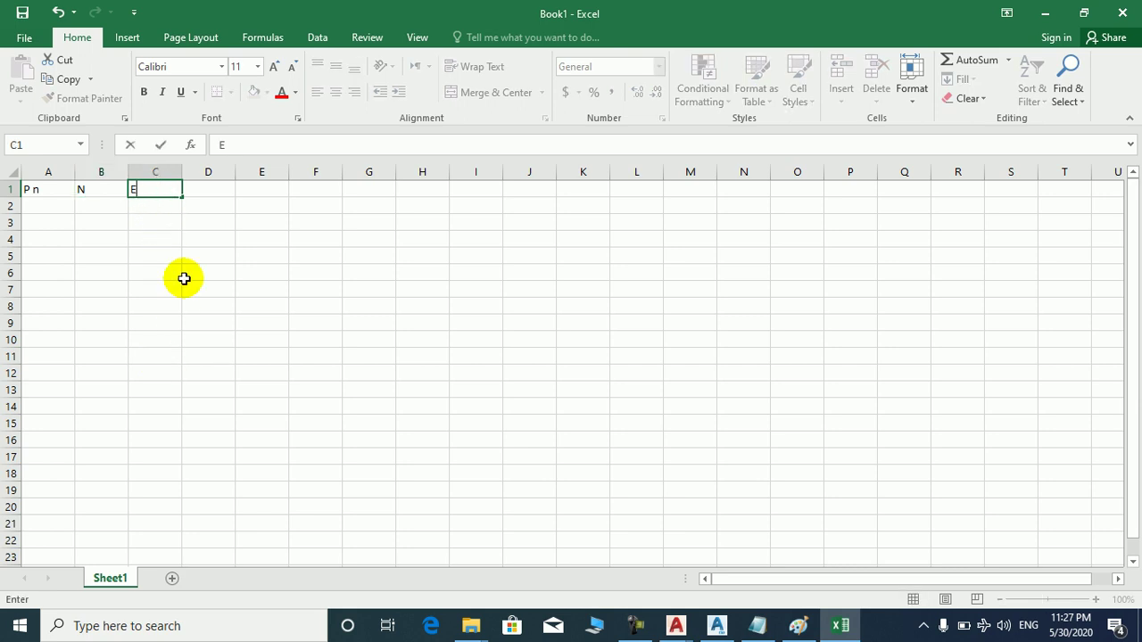
left_click(201, 192)
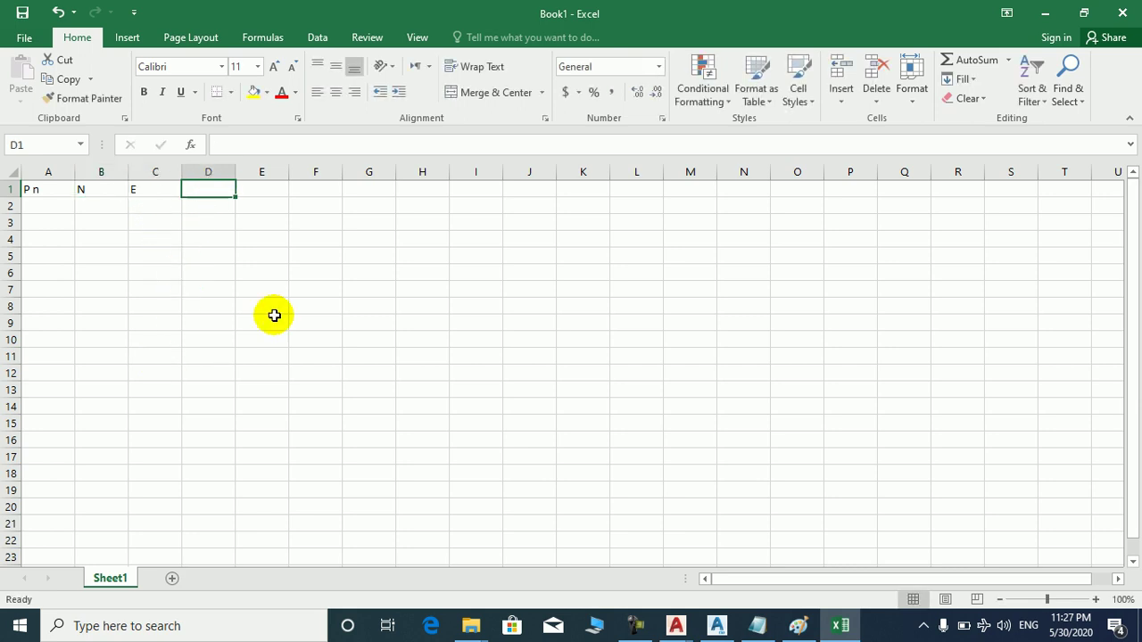
type("E")
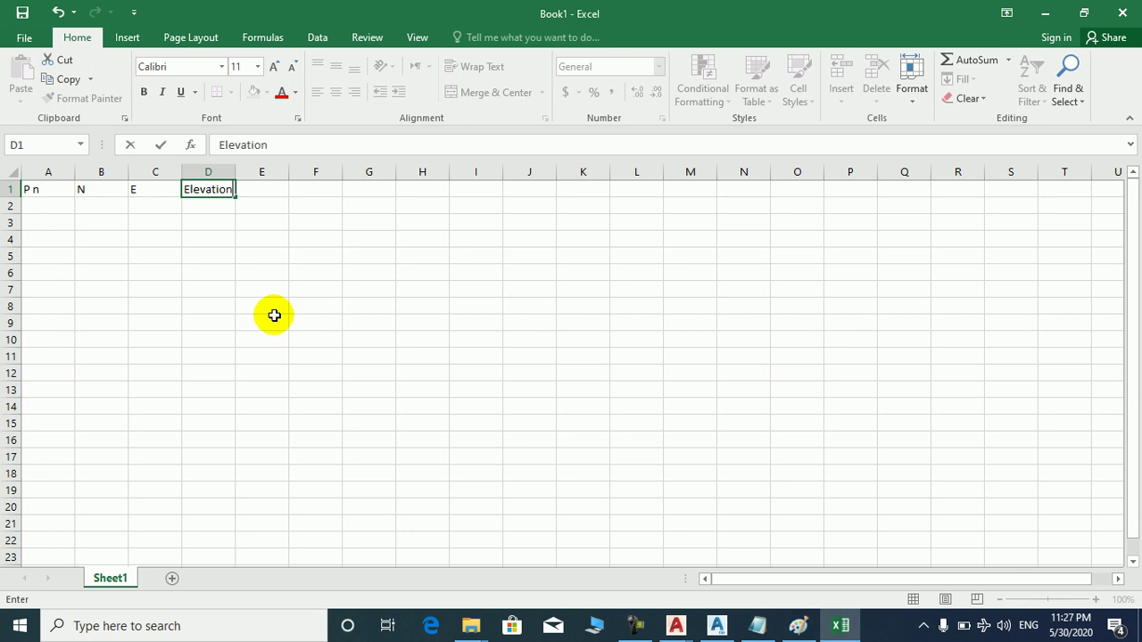
type("levation")
left_click(256, 192)
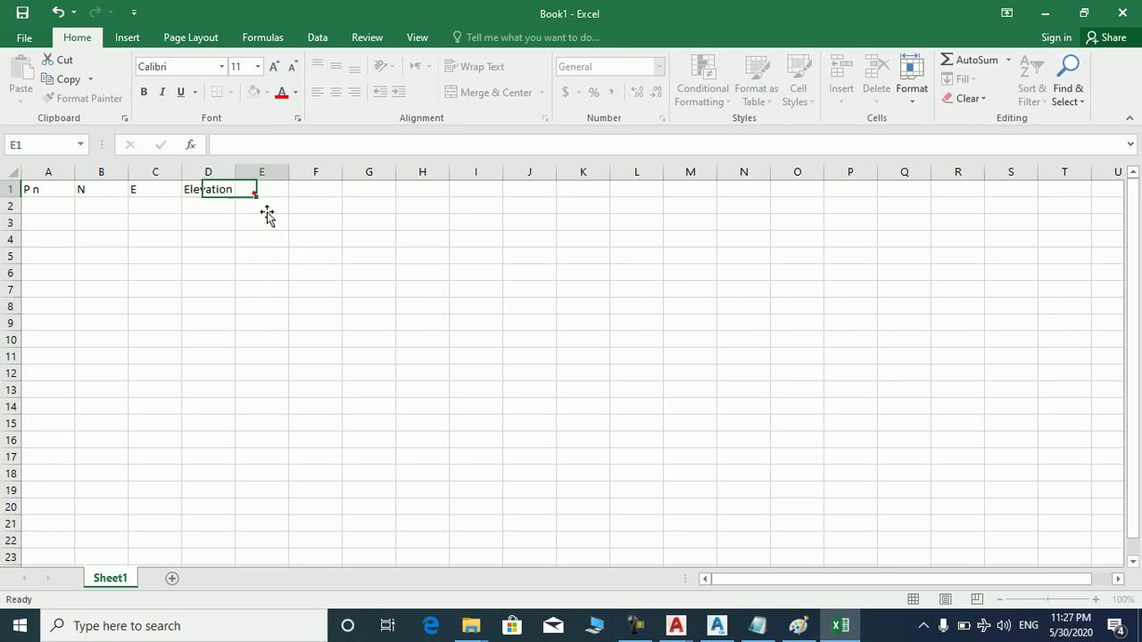
type("D")
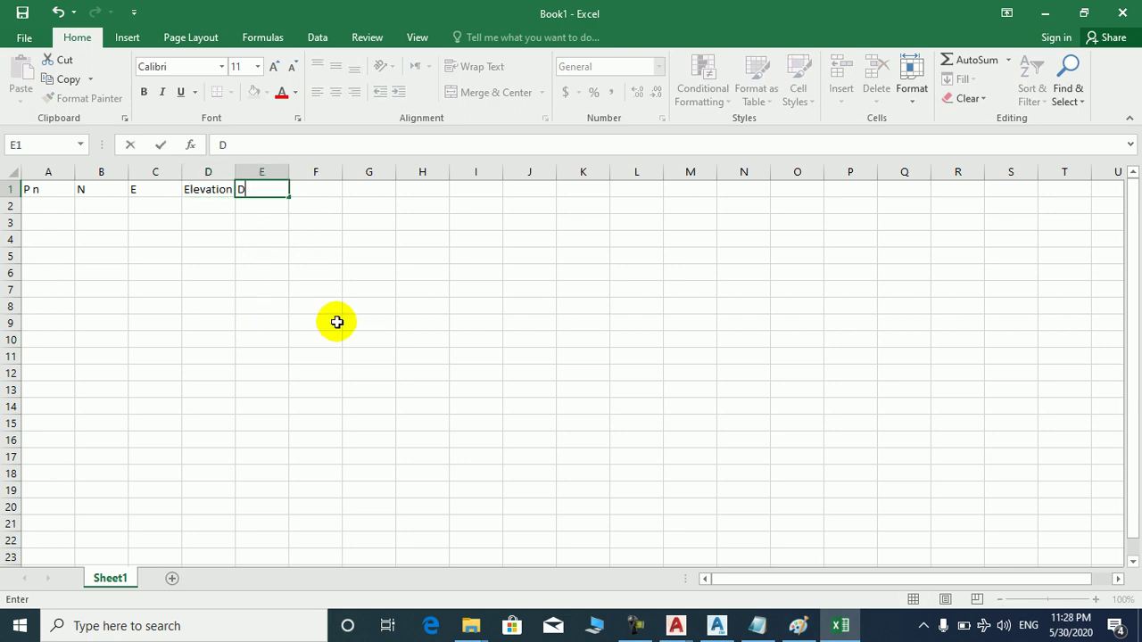
Fill row 2 with point number 1, N 2345.213, E 34534.456, Elevation 1770 and description cl.
left_click(52, 208)
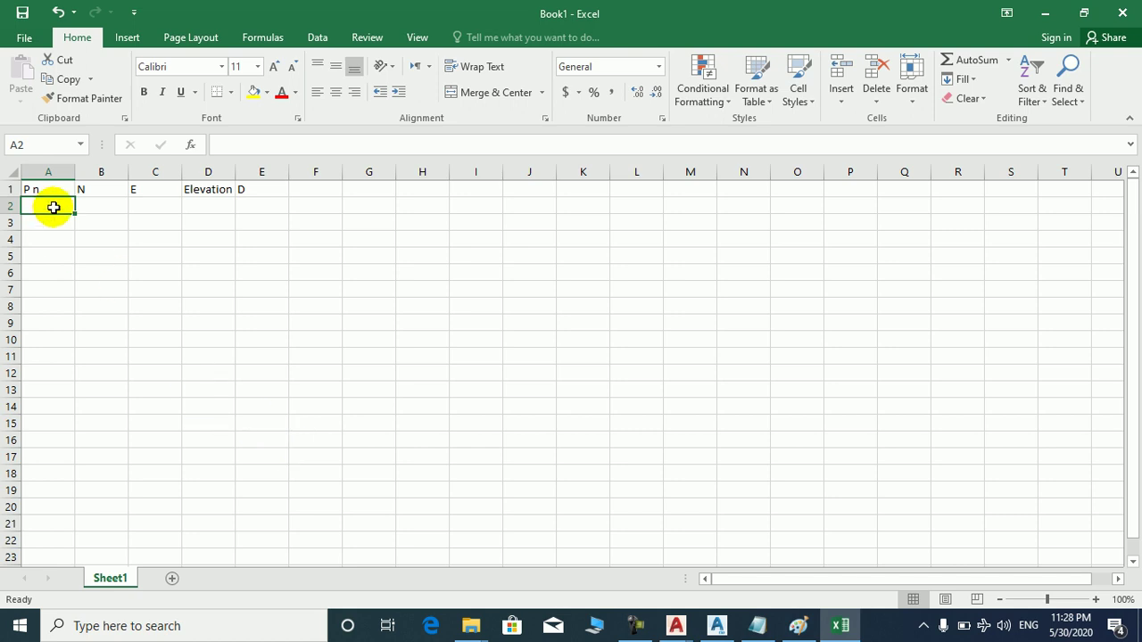
left_click(101, 206)
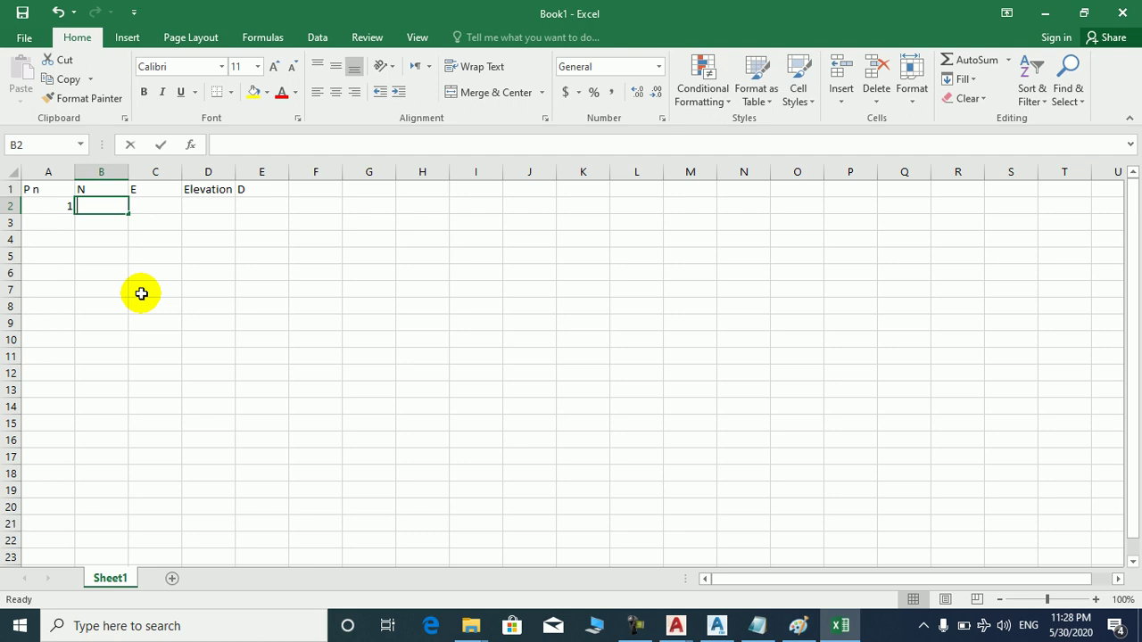
type("2345.")
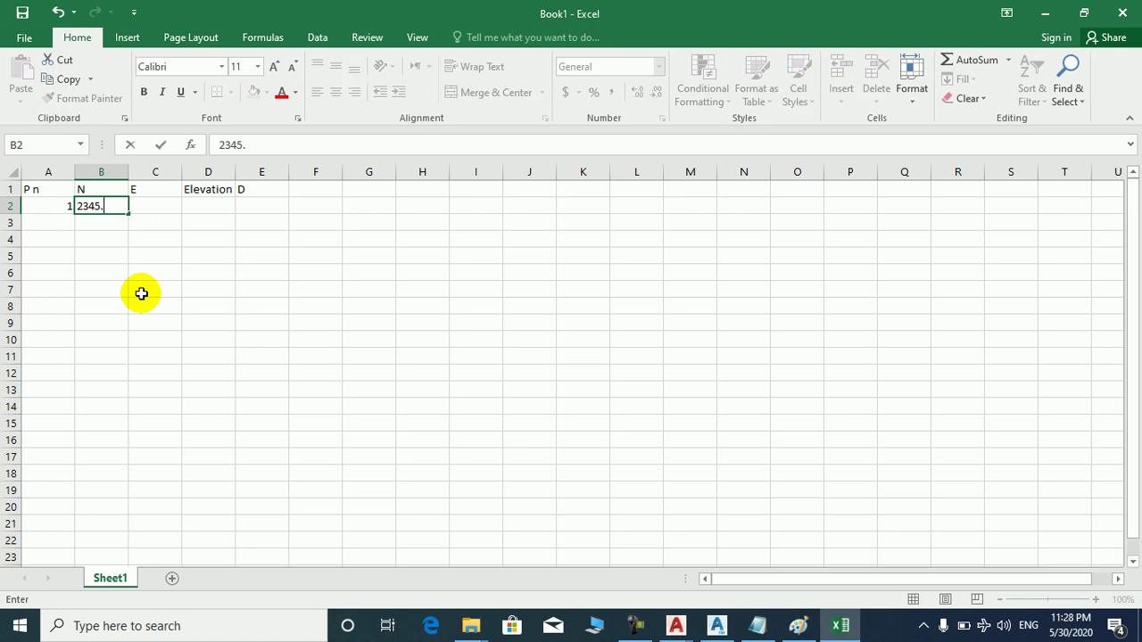
type("213")
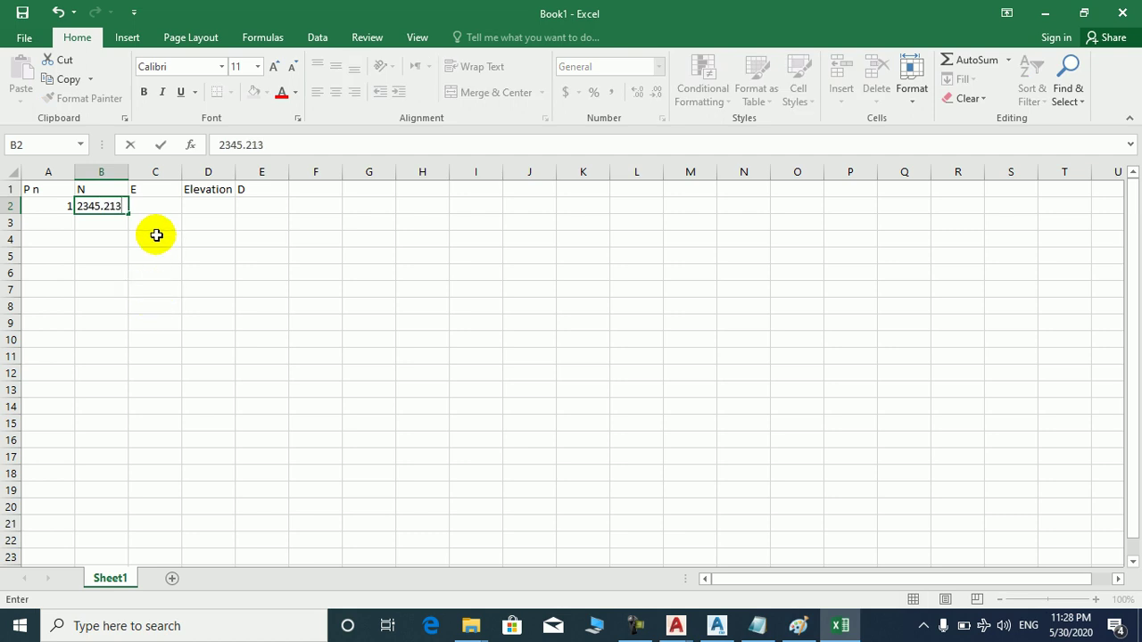
left_click(153, 208)
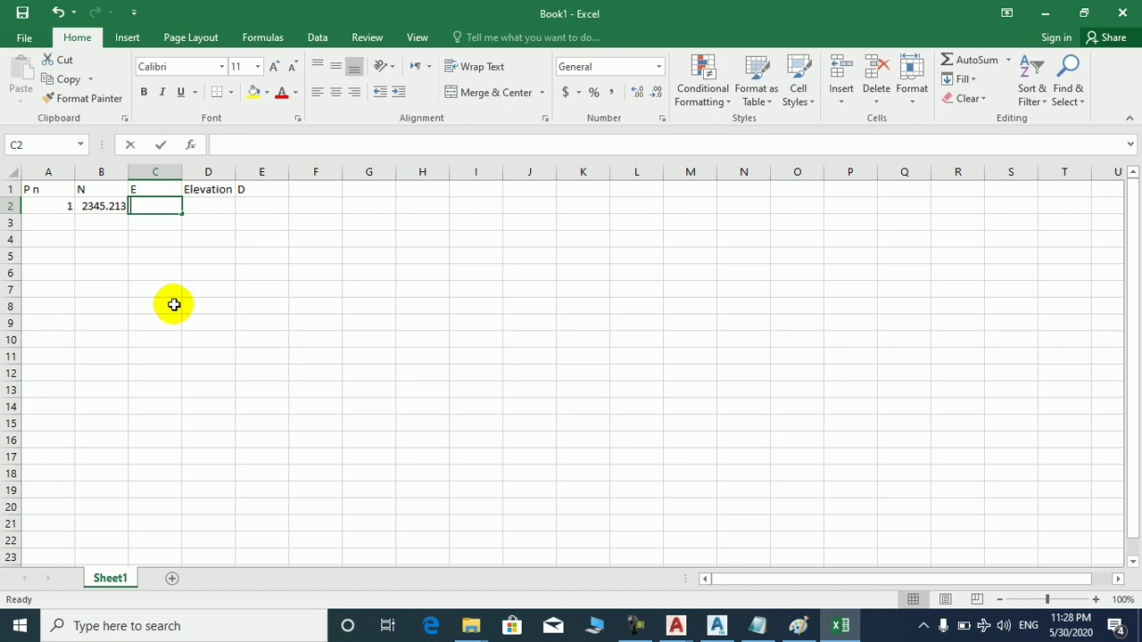
type("34534.456")
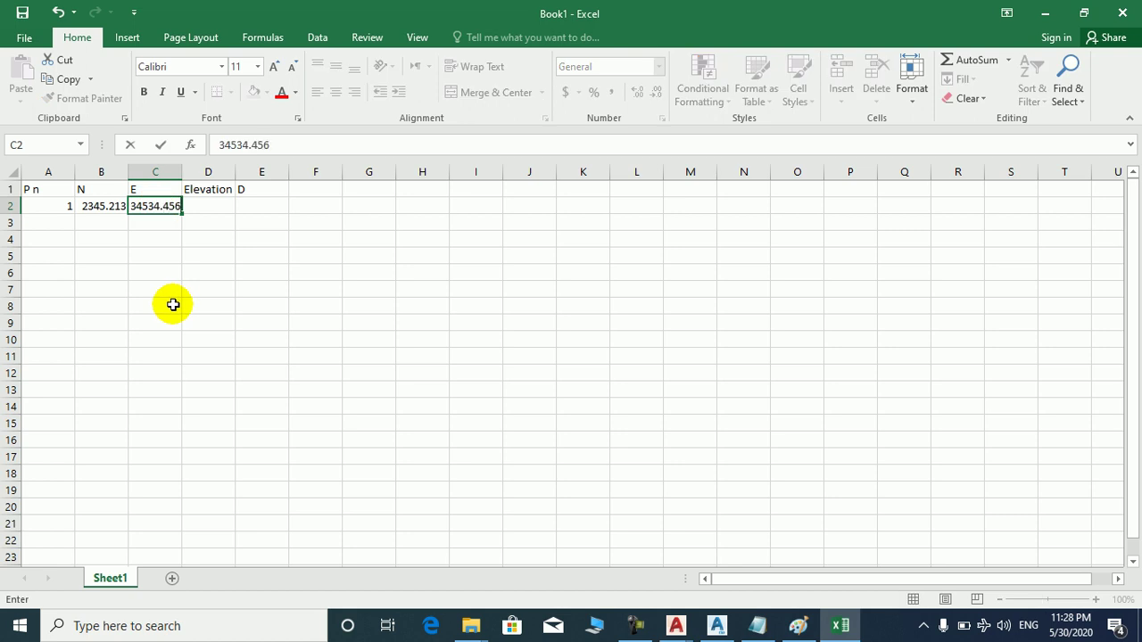
left_click(223, 206)
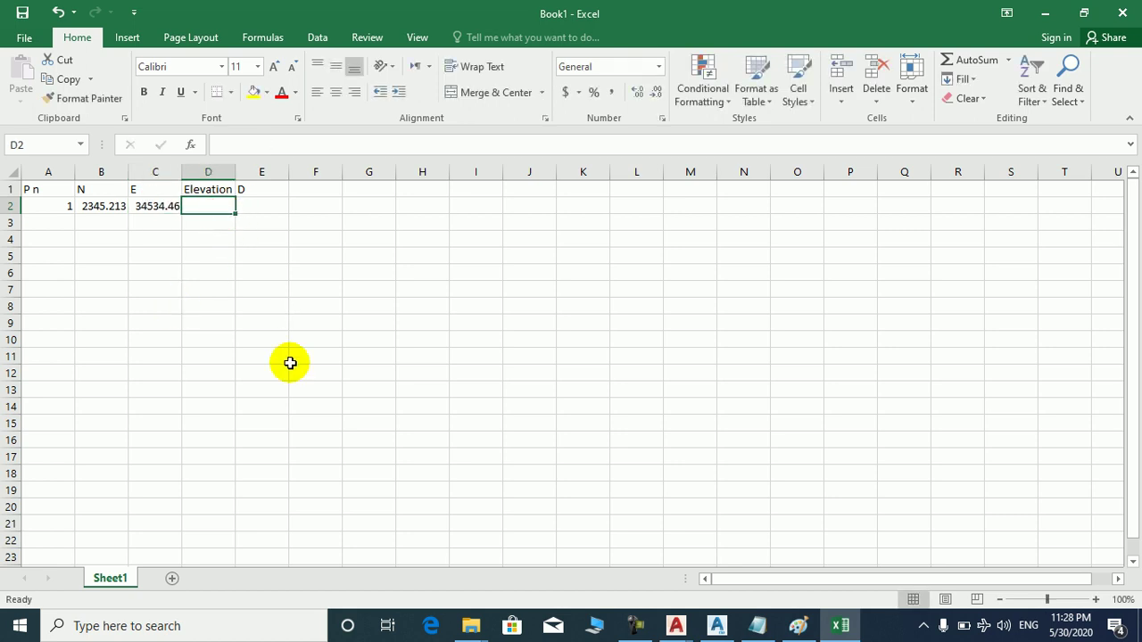
type("1770")
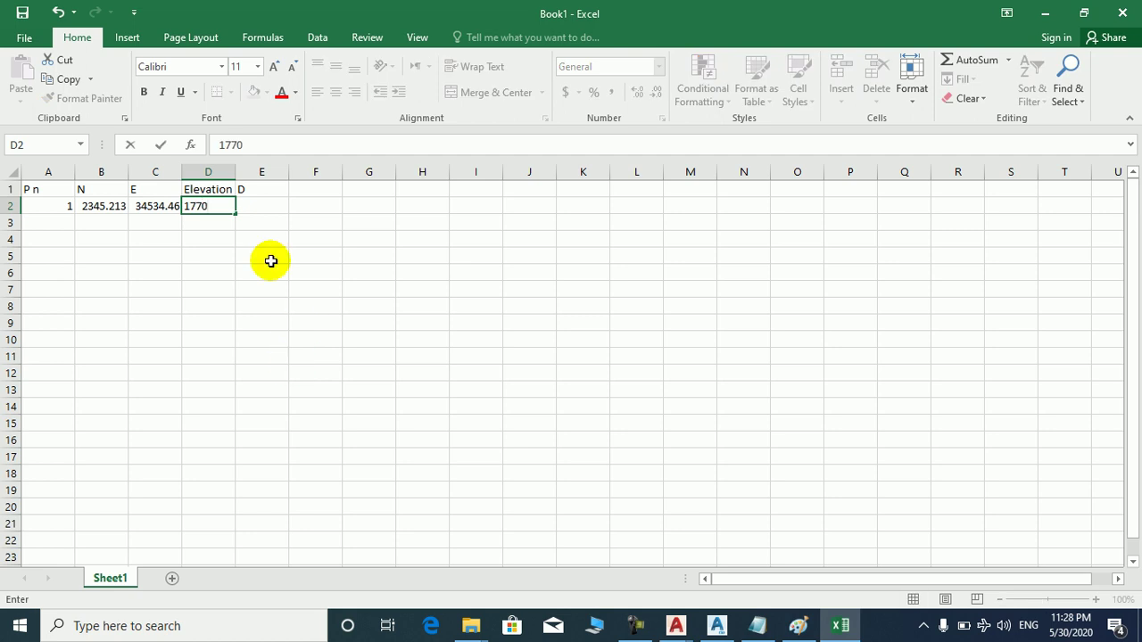
left_click(247, 208)
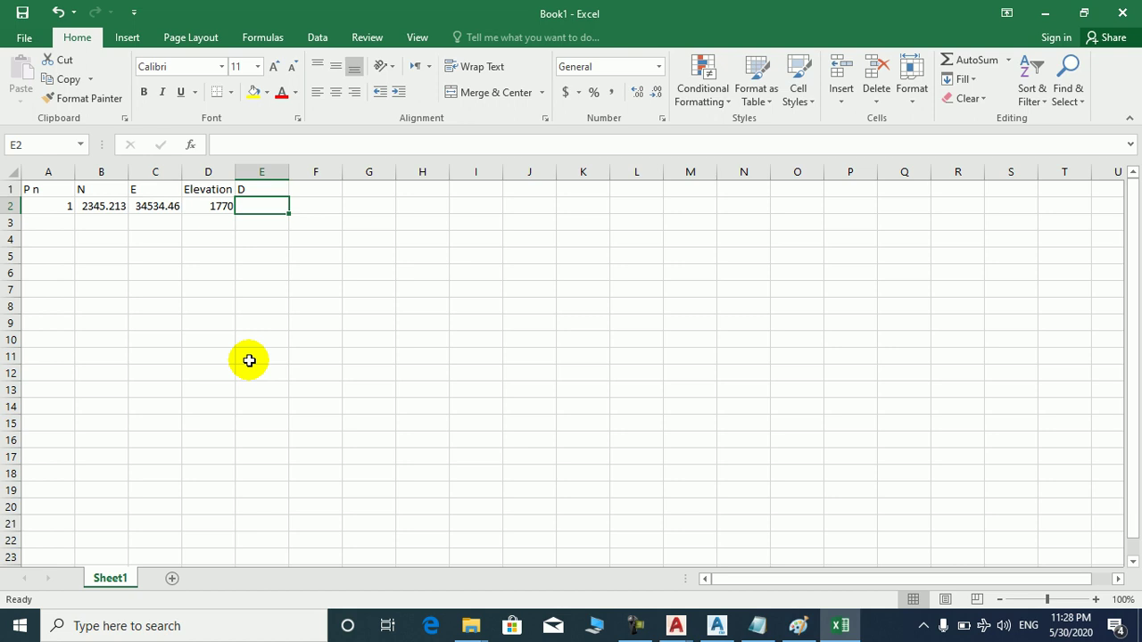
type("cl")
Fill row 3 with point number 2, N 234234, E 4563465, Elevation 1771 and description sh.
left_click(54, 223)
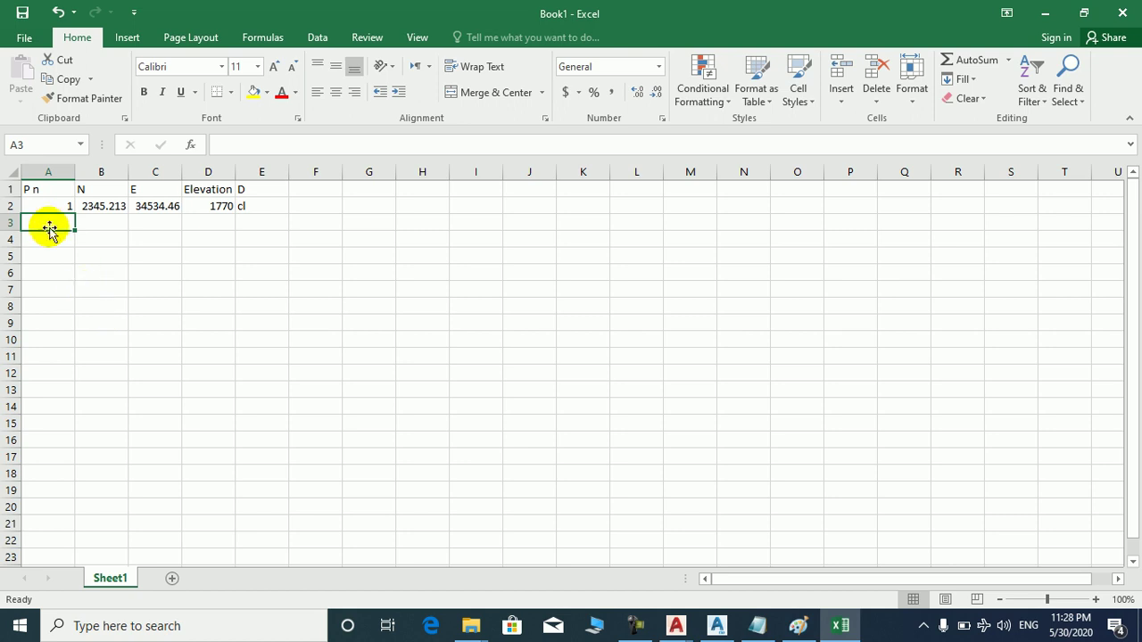
type("2")
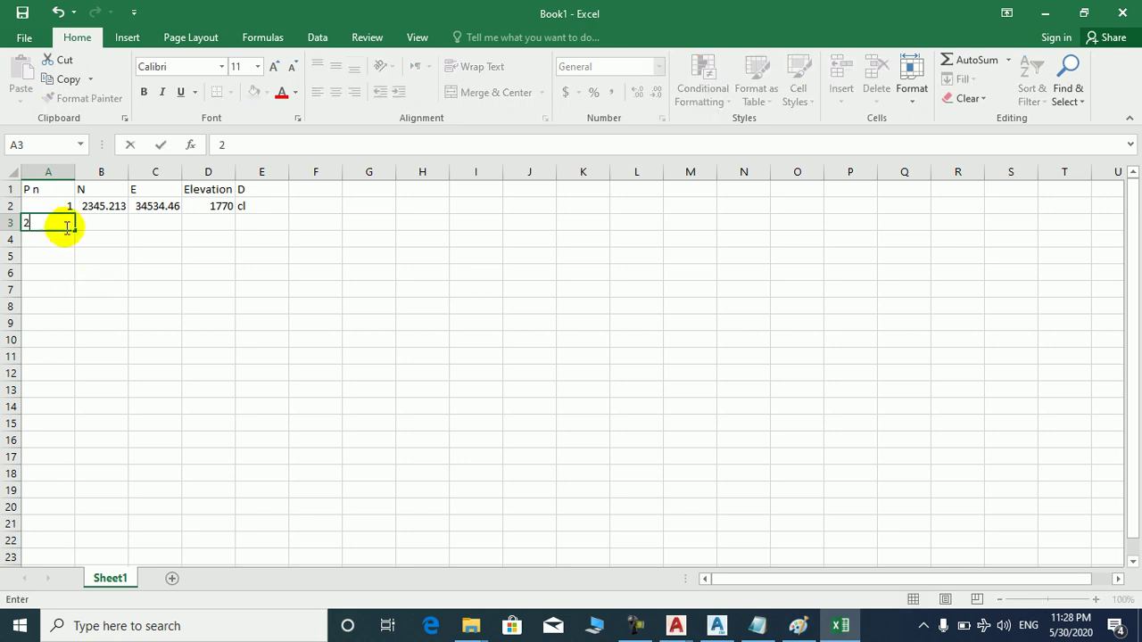
left_click(92, 223)
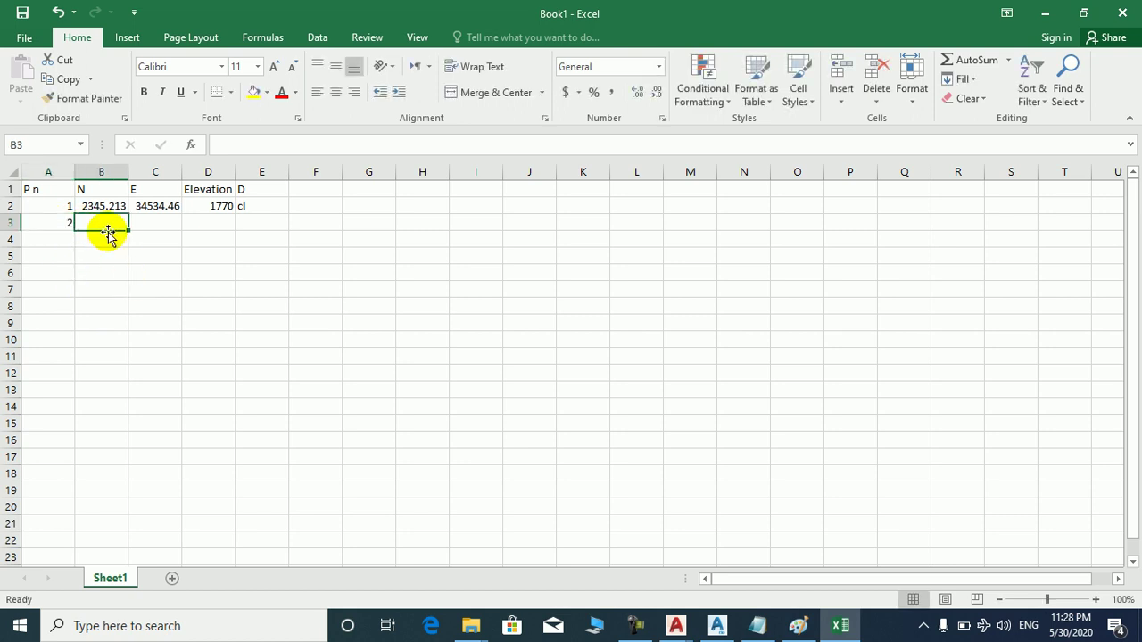
type("234234")
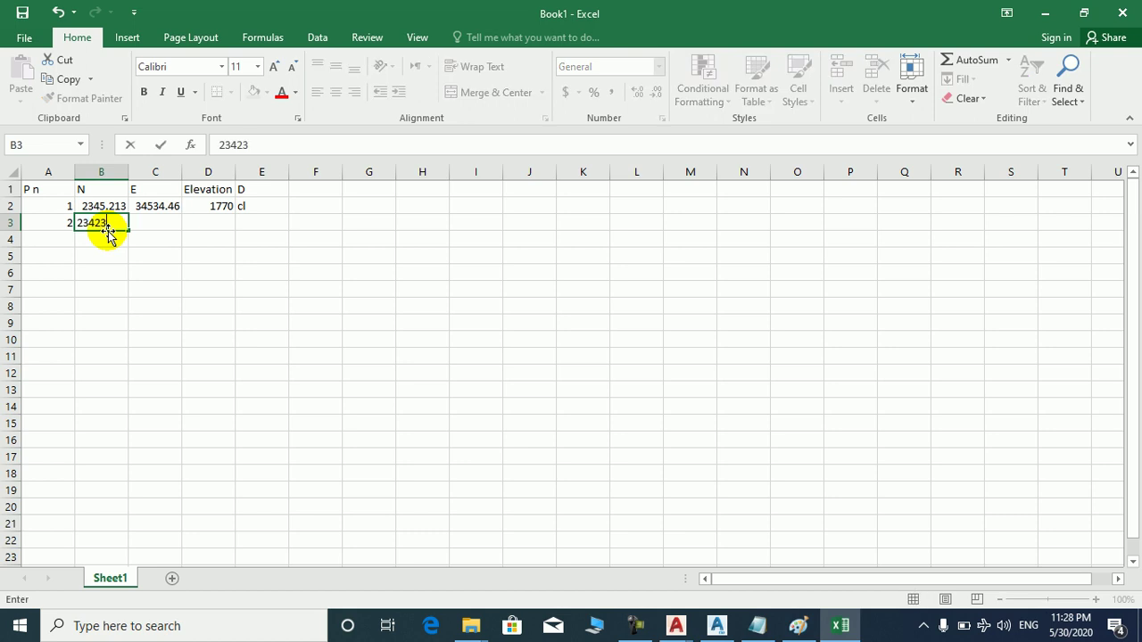
left_click(147, 226)
type("4563465")
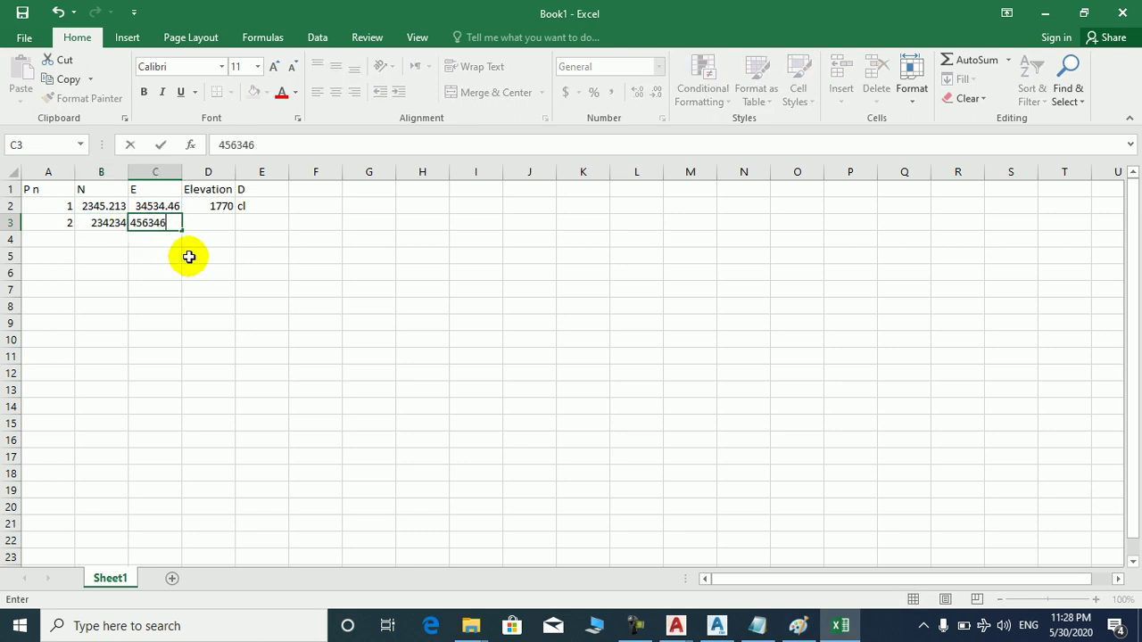
left_click(205, 225)
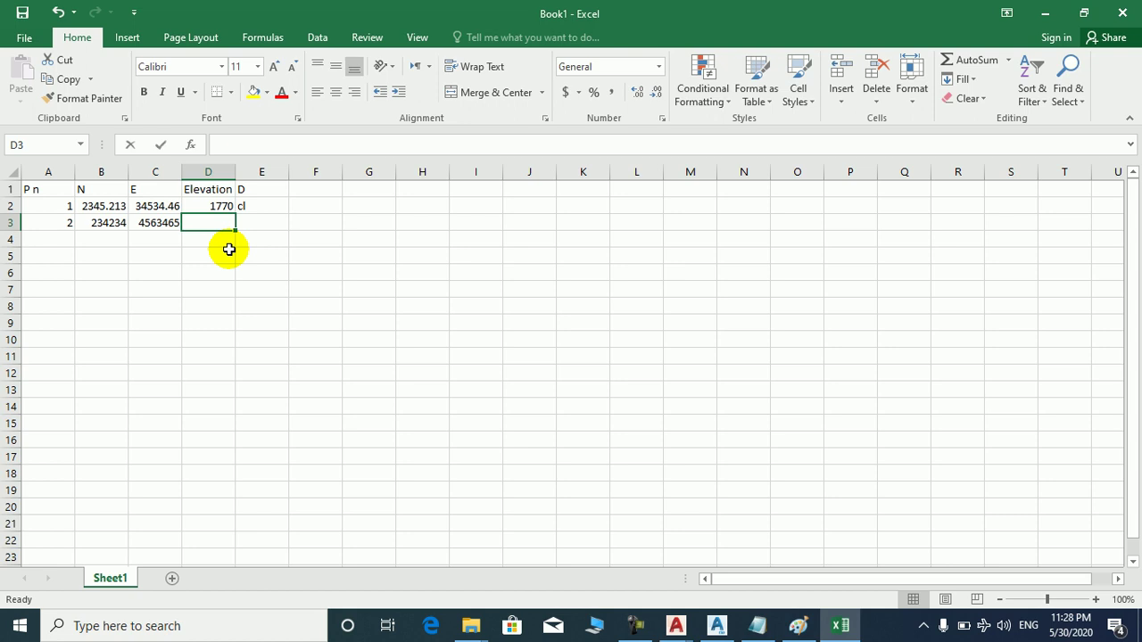
type("1771")
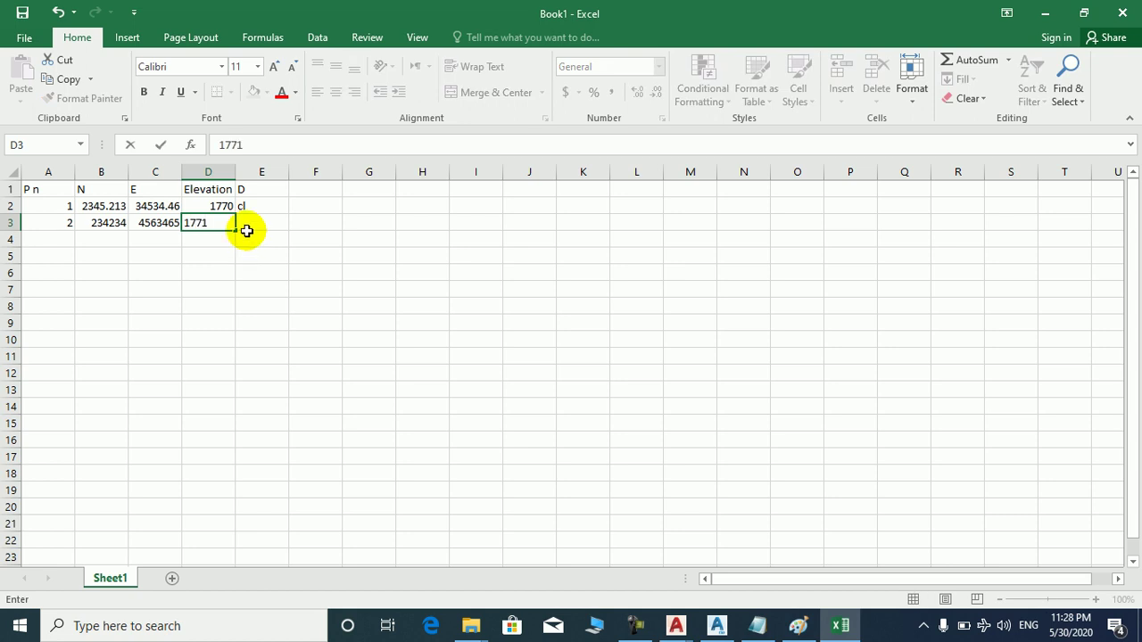
left_click(245, 222)
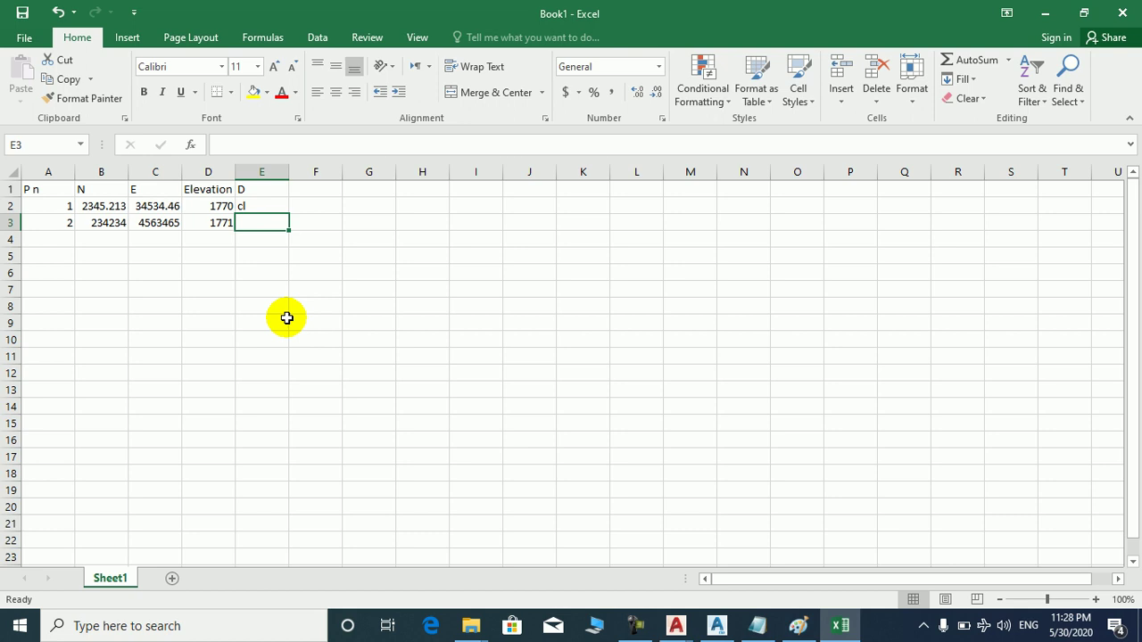
type("sh")
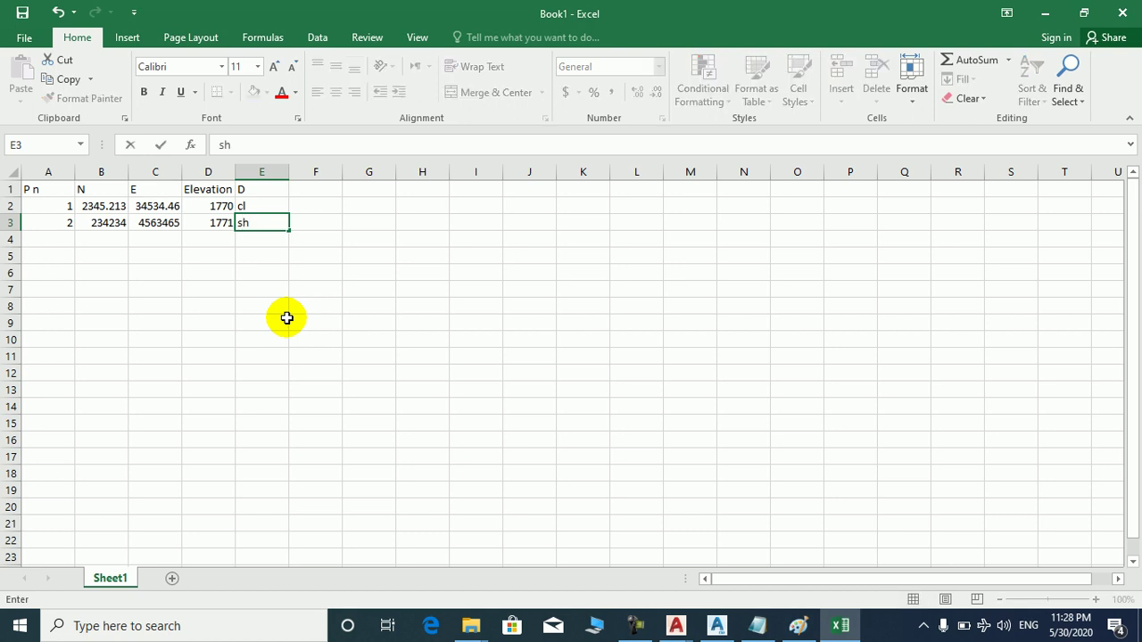
left_click(50, 244)
type("1")
left_click(64, 254)
key("ctrl+z")
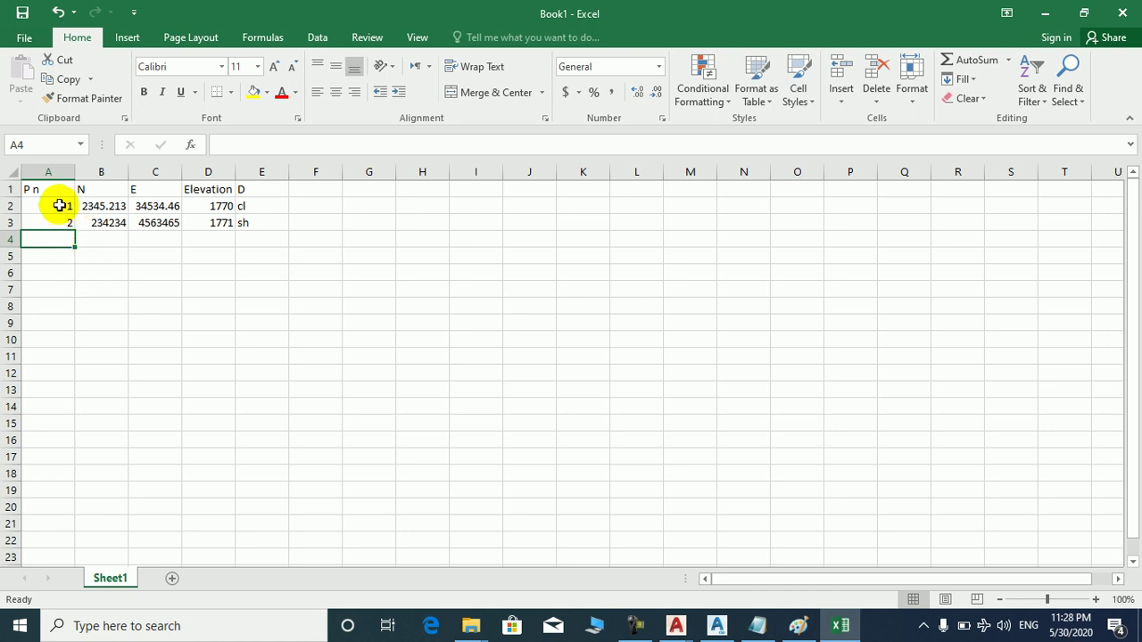
left_click_drag(57, 204, 53, 223)
left_click(21, 502, "shift")
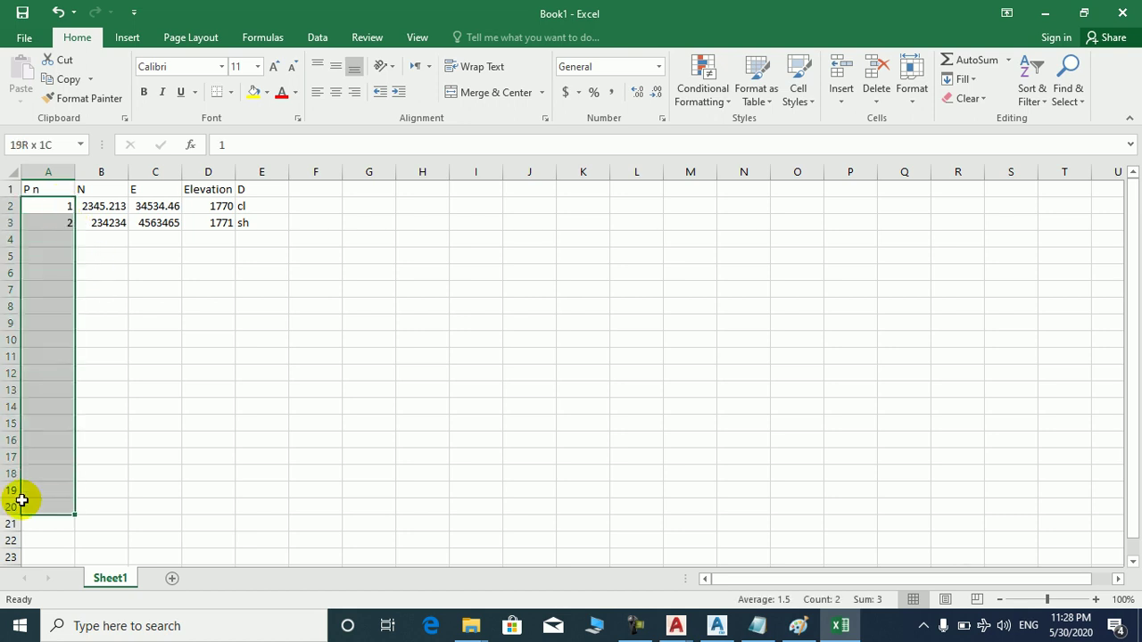
left_click(49, 209)
left_click(51, 223)
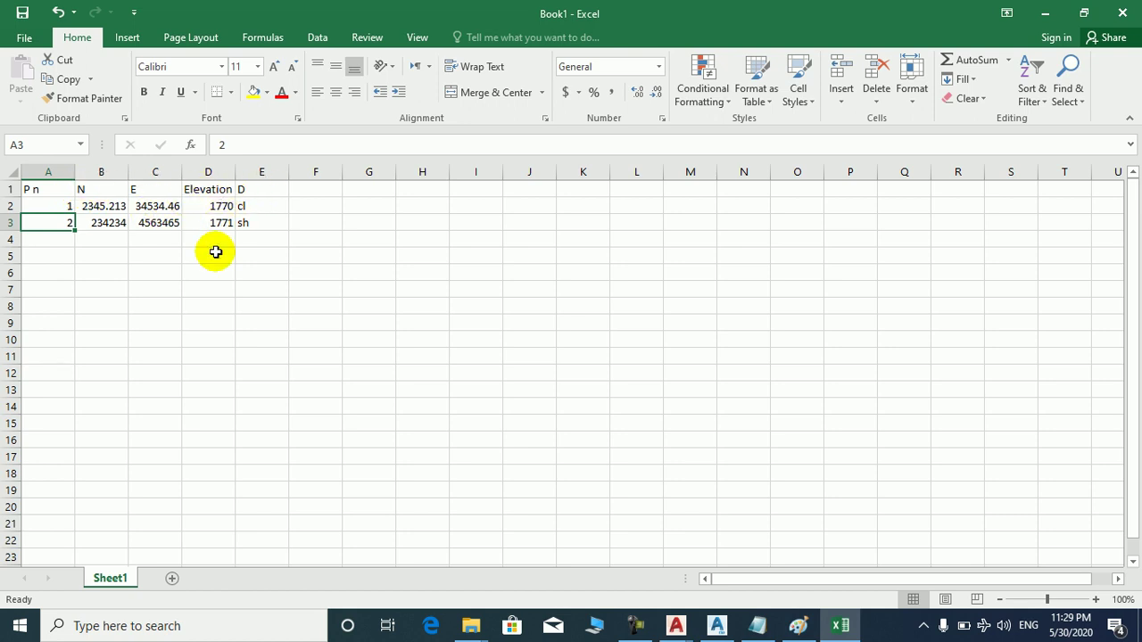
left_click(63, 239)
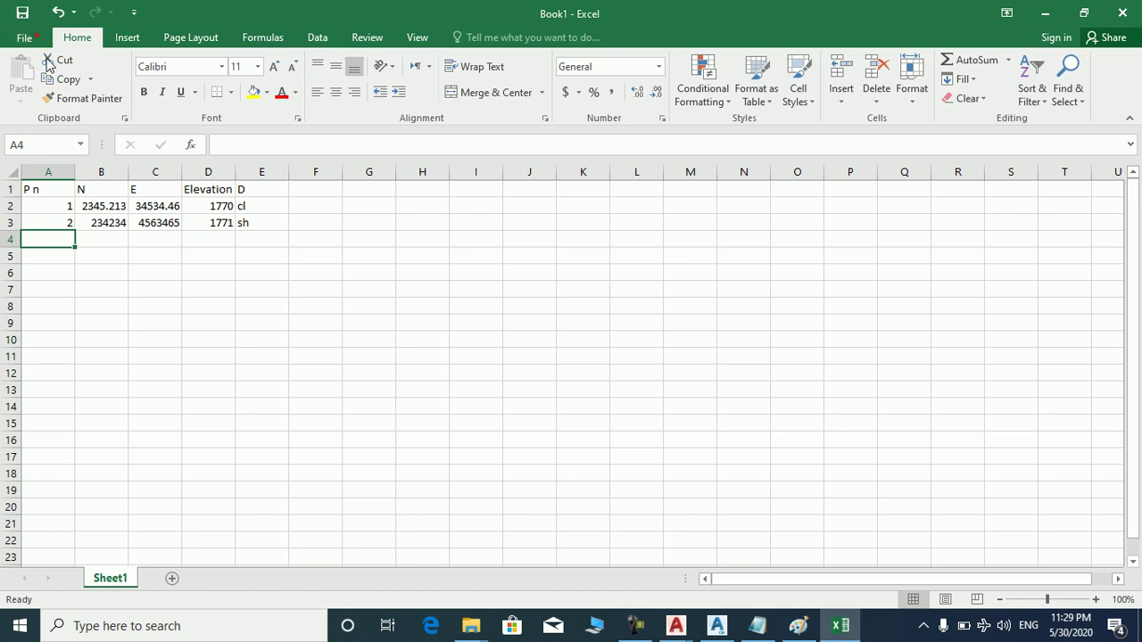
Save the workbook to the Desktop as Book1 in Text (Tab delimited) format, accepting the loss of unsupported workbook features.
key("alt+f")
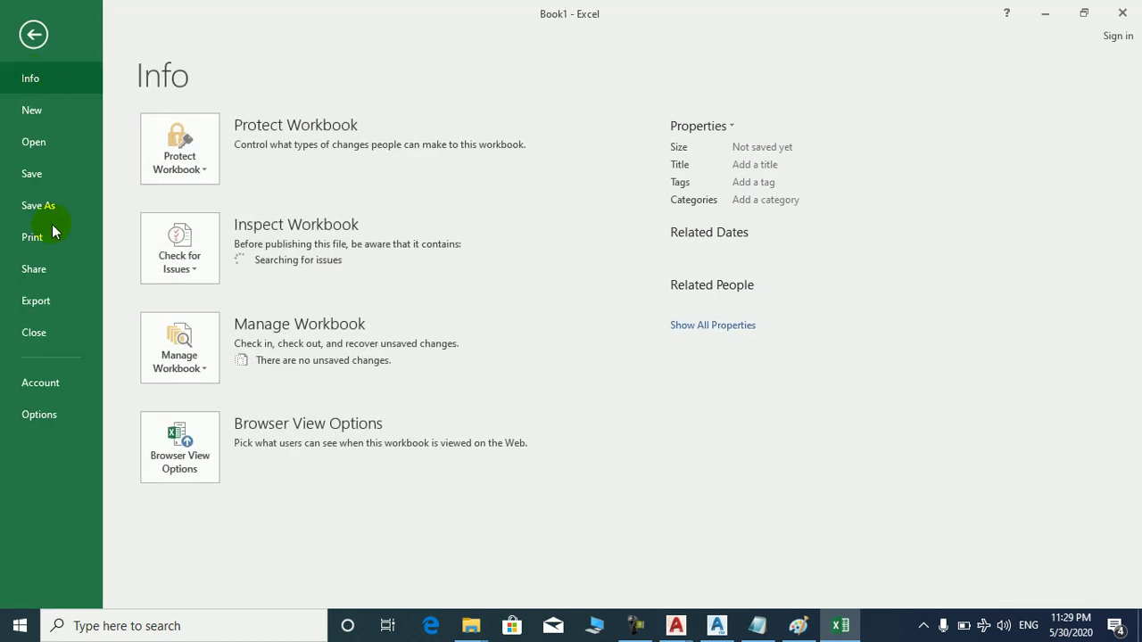
left_click(49, 206)
left_click(202, 180)
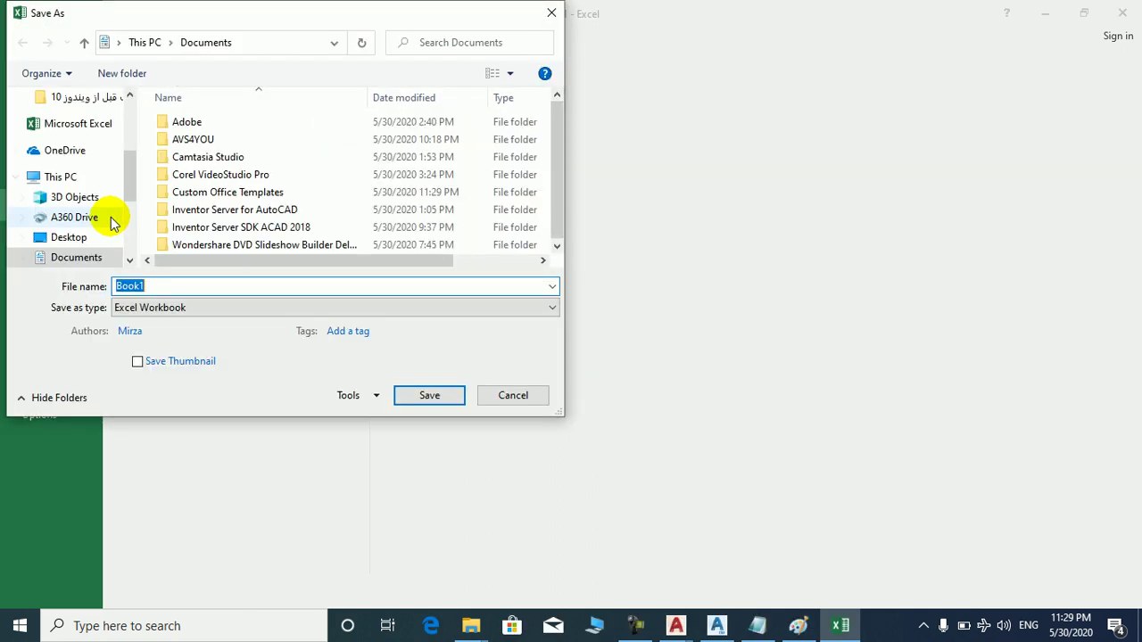
scroll(128, 184, "up", 5)
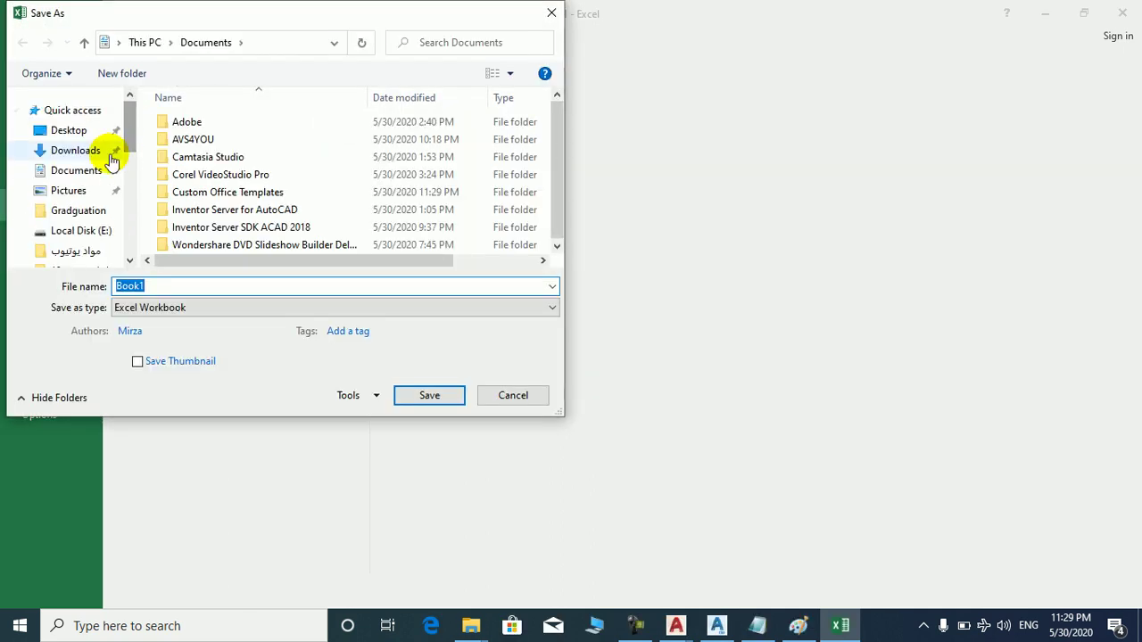
left_click_drag(129, 134, 130, 191)
left_click(72, 217)
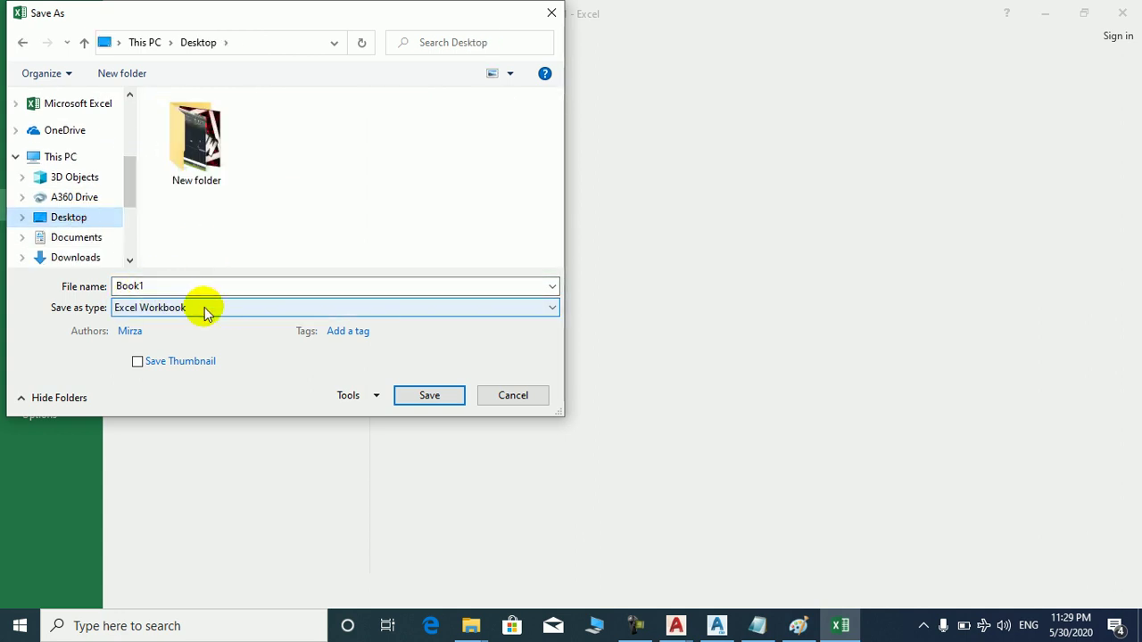
left_click(319, 309)
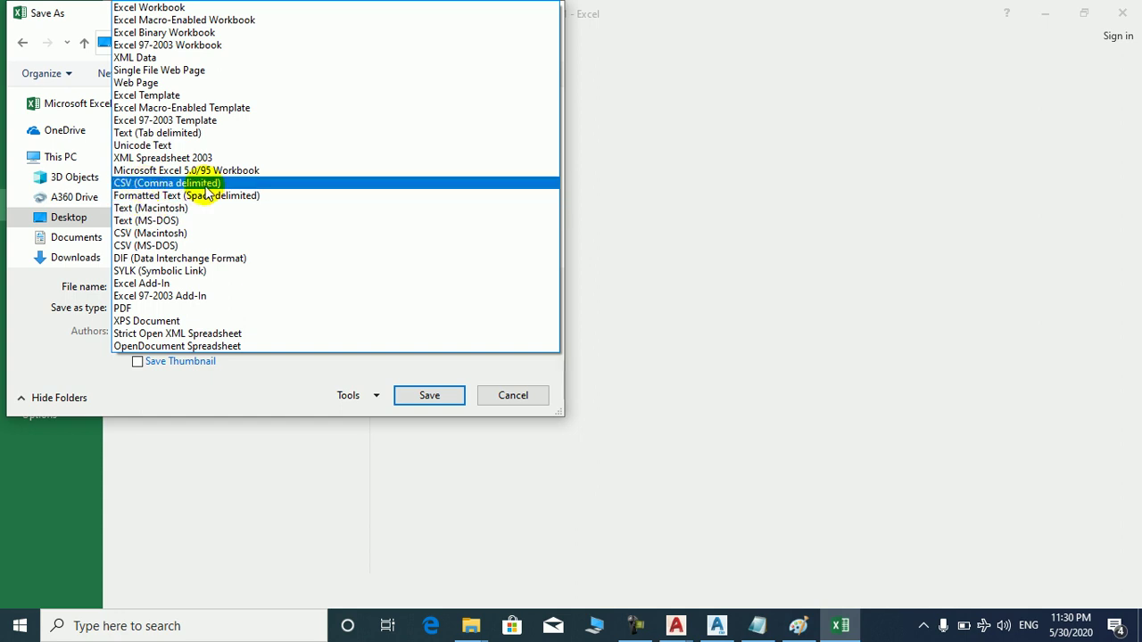
left_click(175, 134)
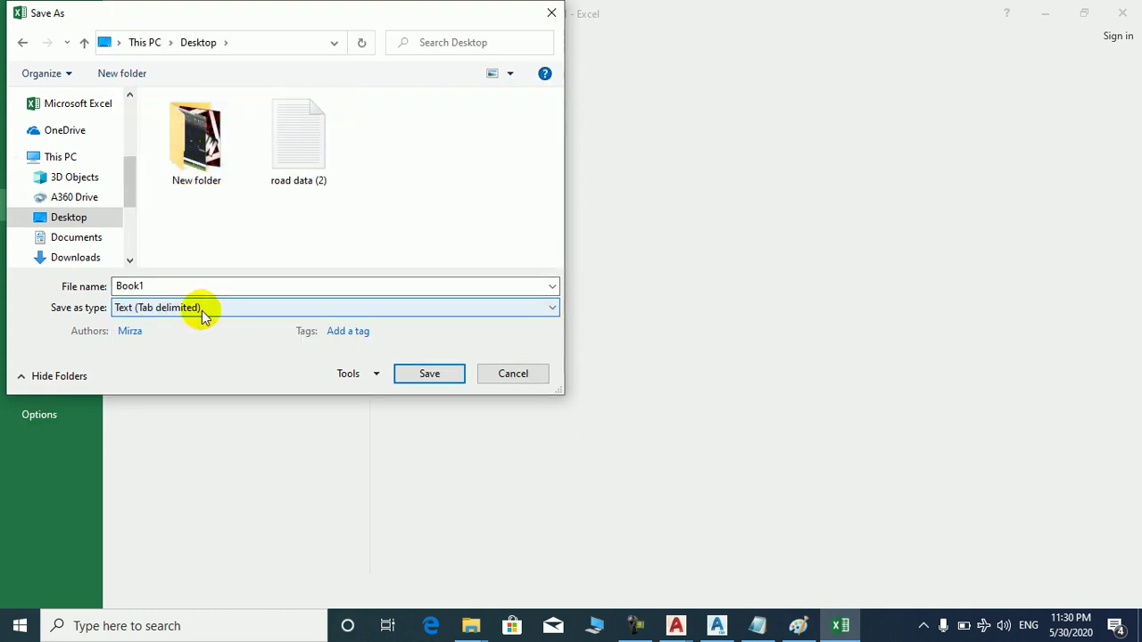
left_click(428, 373)
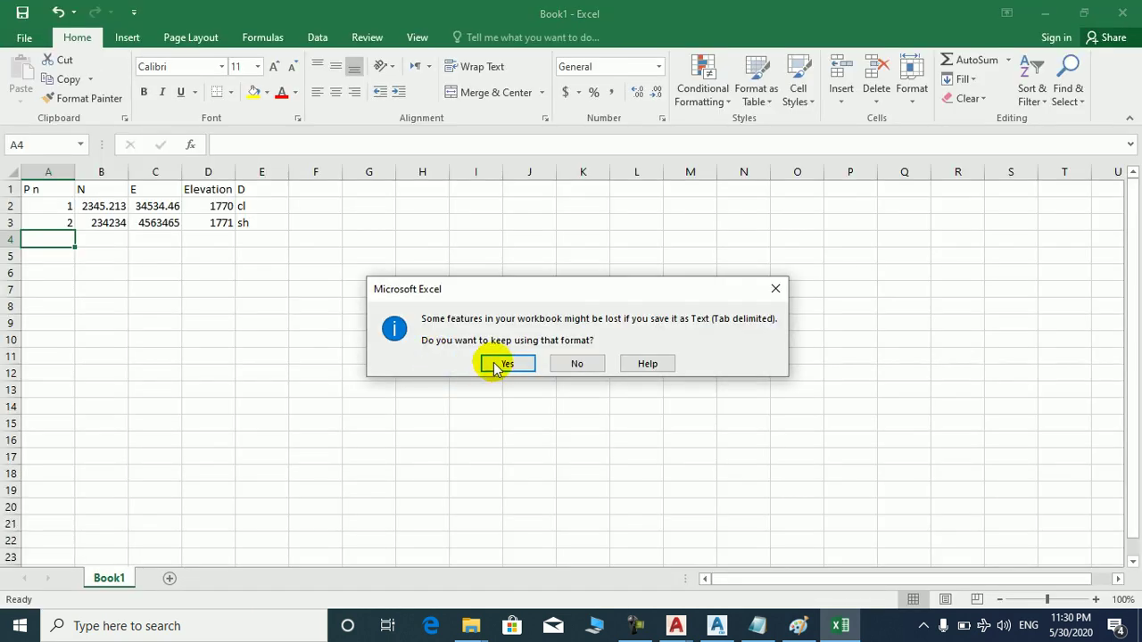
left_click(505, 362)
Minimize the Excel, Notepad and Paint windows and open the exported Book1 text file from the desktop in Notepad.
left_click(1045, 14)
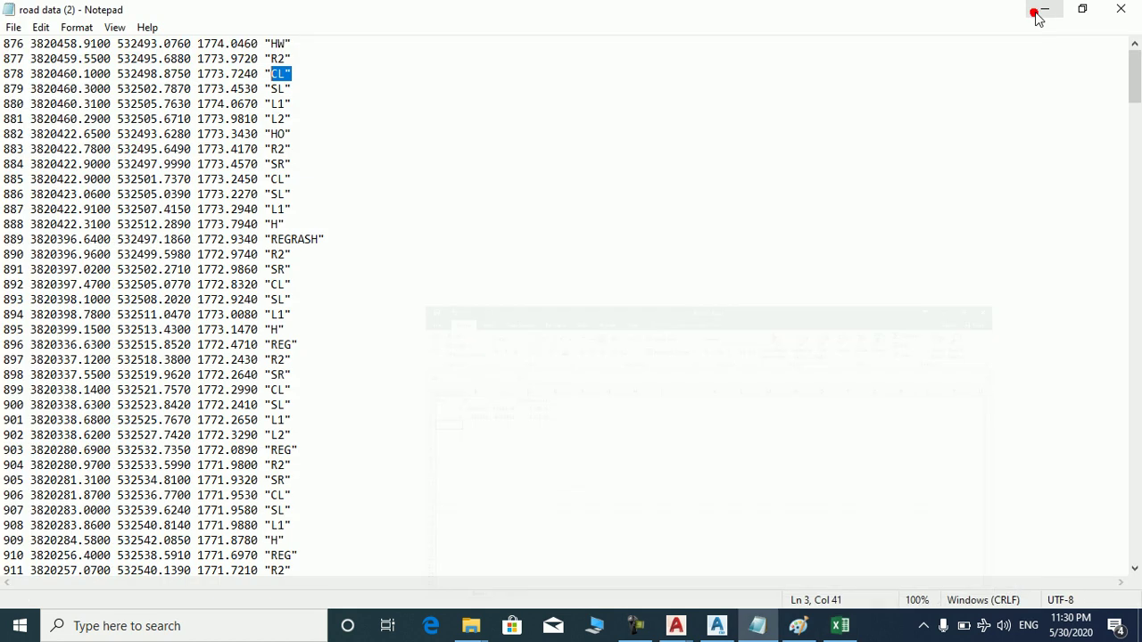
left_click(1050, 10)
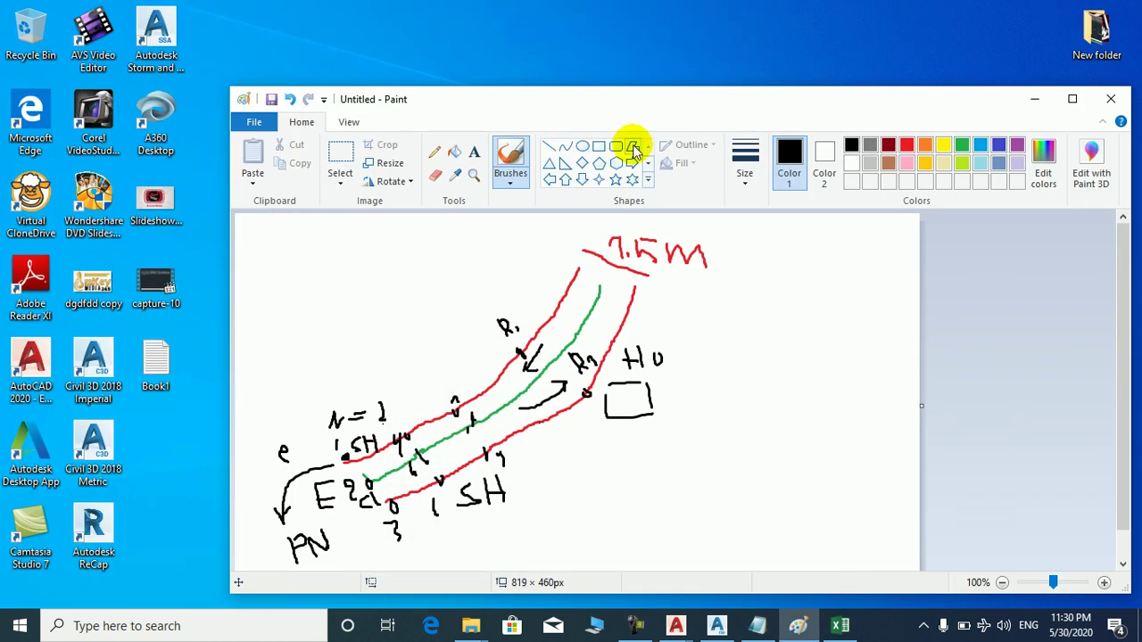
left_click(1039, 103)
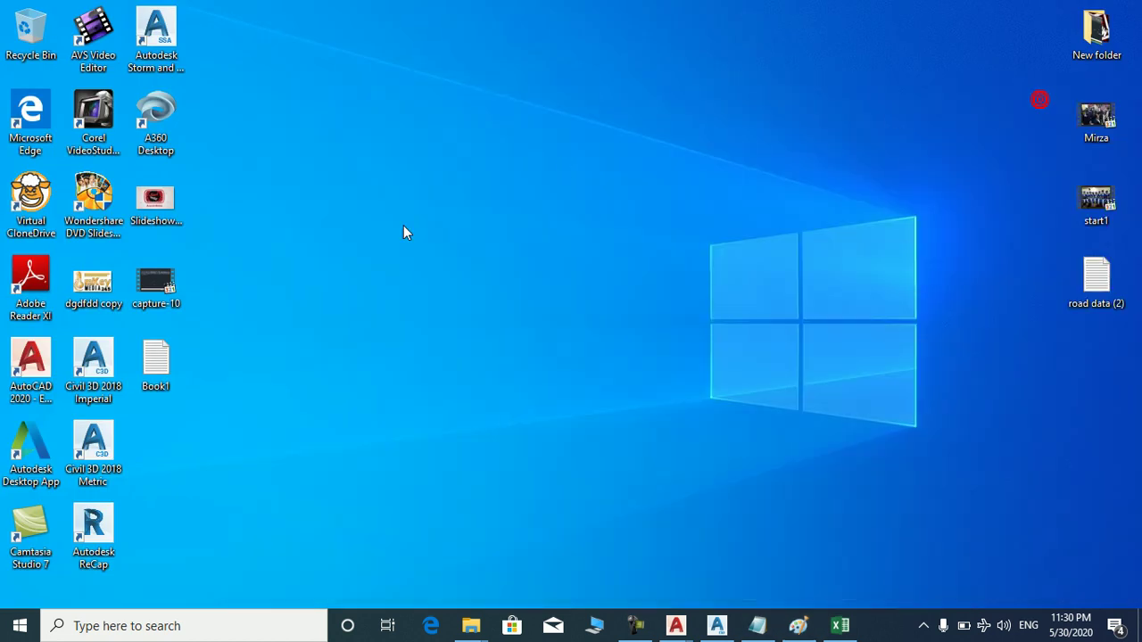
double_click(156, 356)
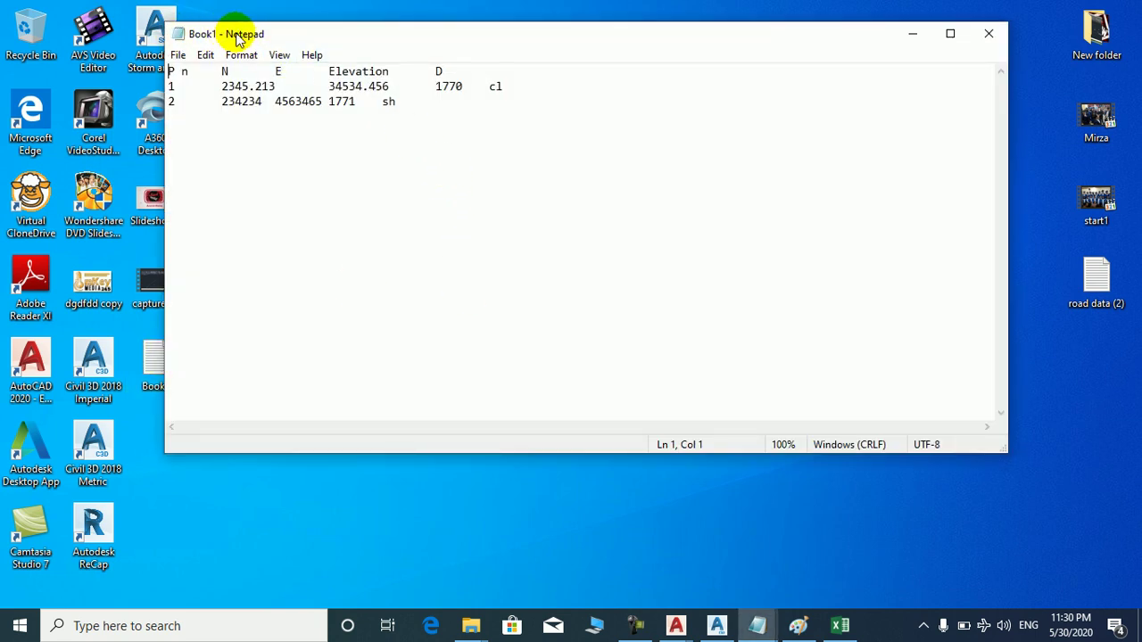
left_click_drag(500, 36, 600, 55)
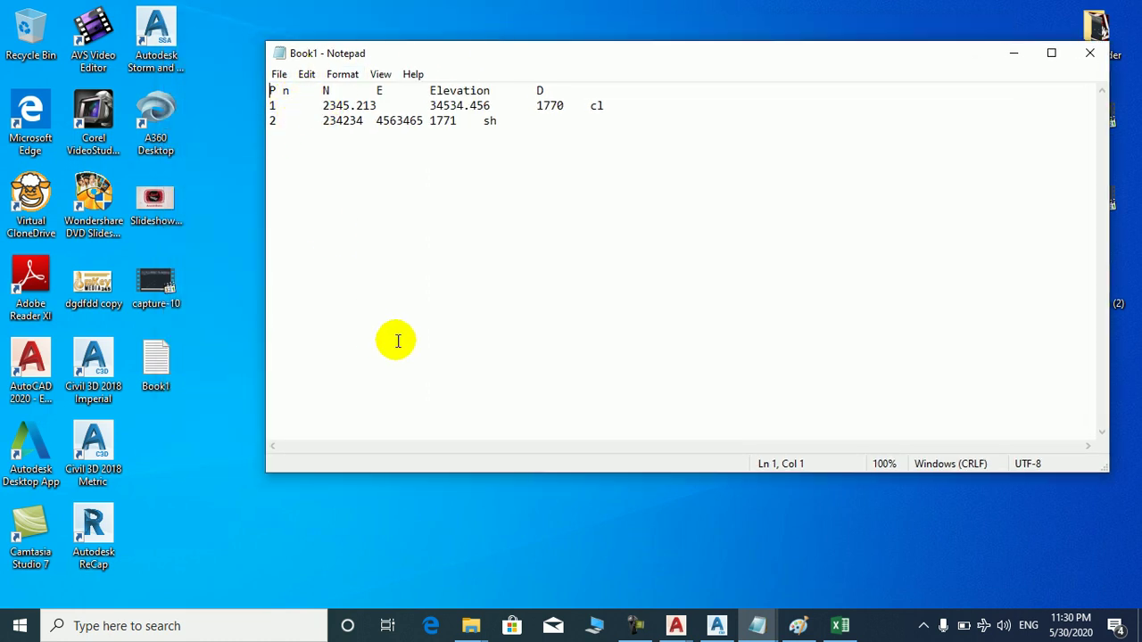
Compare the layout of the road data (2) text file with Book1, minimizing road data (2) when done.
mouse_move(759, 630)
left_click(669, 558)
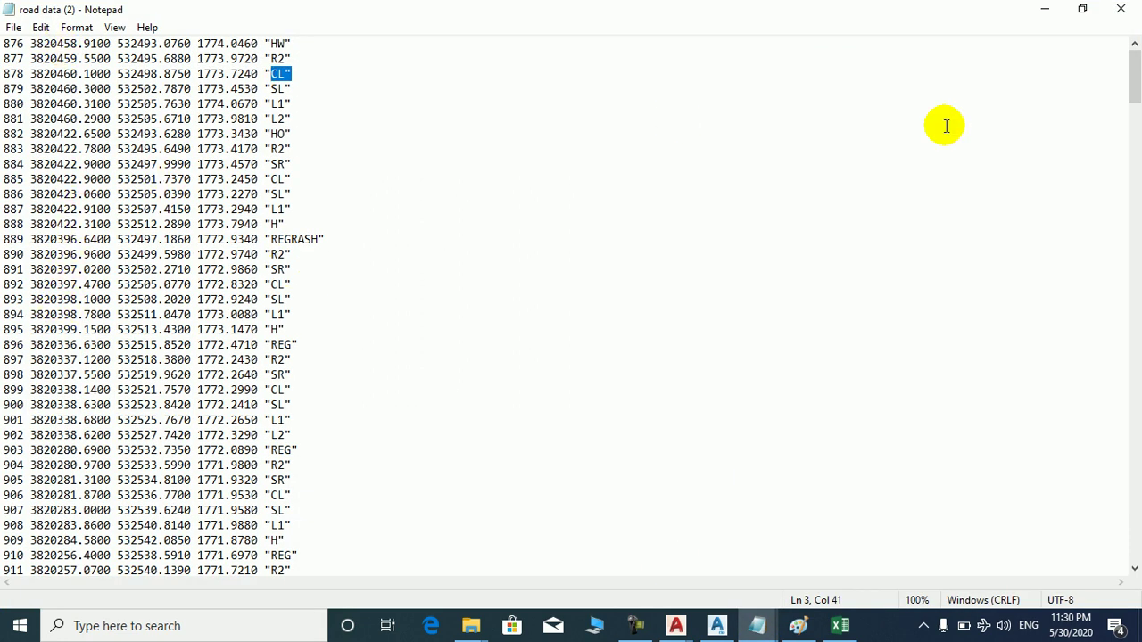
left_click(1042, 16)
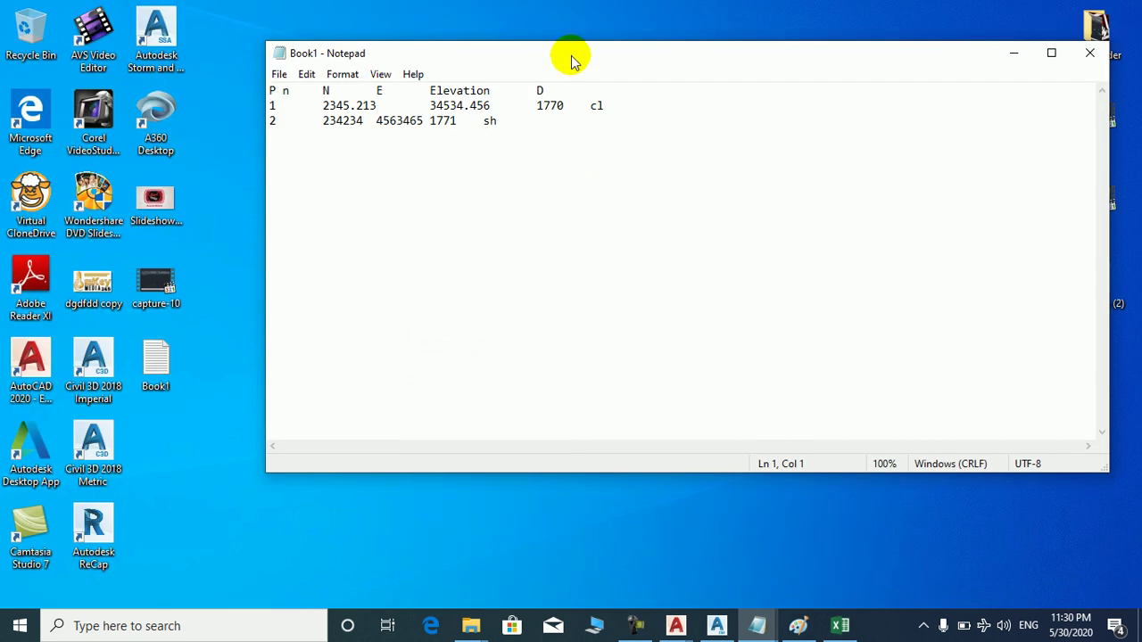
left_click_drag(680, 63, 587, 69)
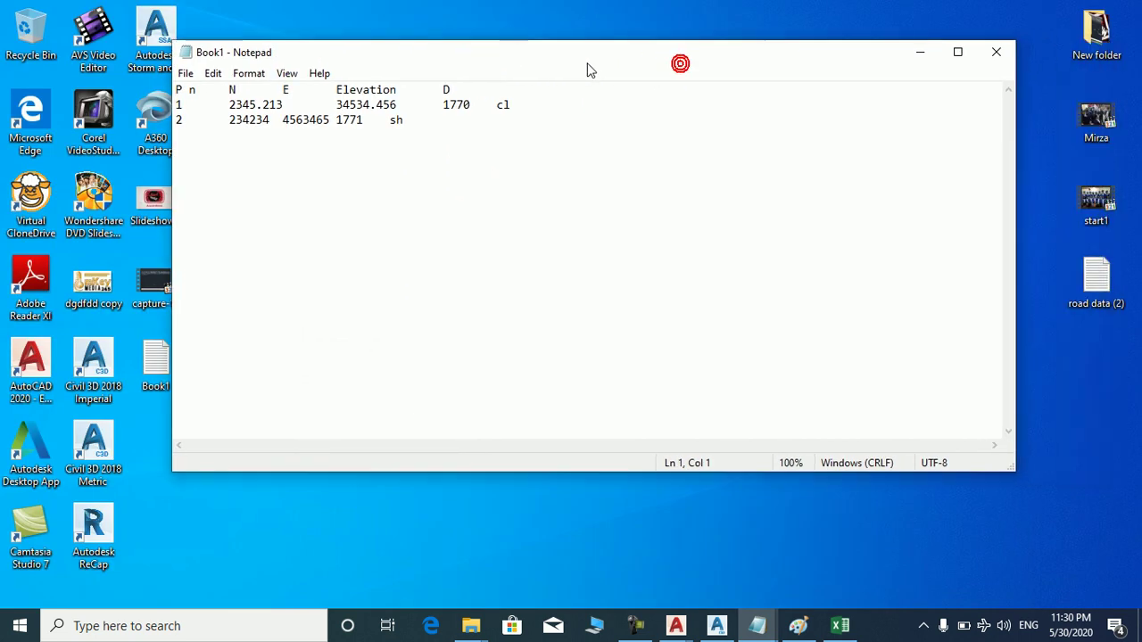
Switch to AutoCAD Civil 3D 2018 and show the empty drawing area beside the title text in Drawing1.
left_click(719, 624)
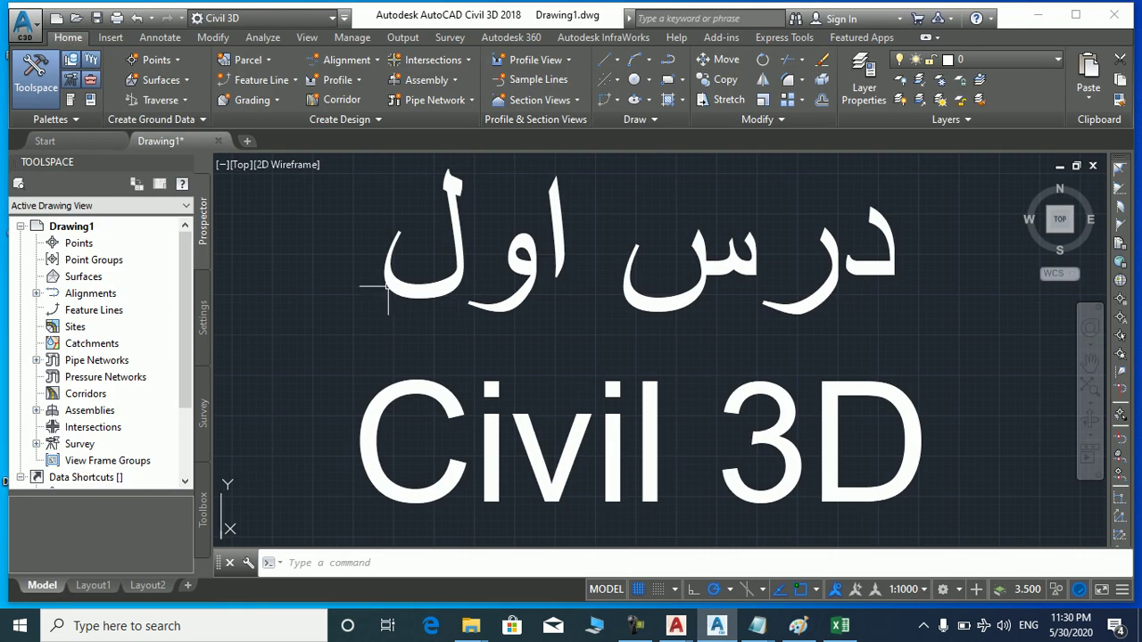
scroll(339, 272, "down", 6)
scroll(729, 390, "down", 2)
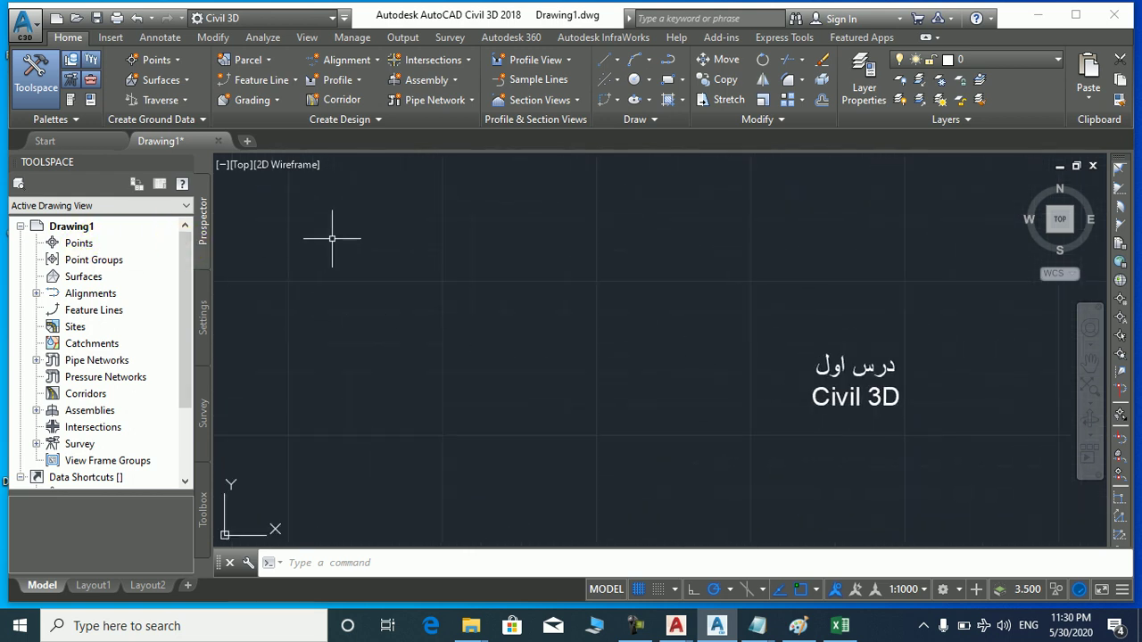
left_click(268, 192)
left_click(562, 415)
left_click(306, 229)
left_click(636, 423)
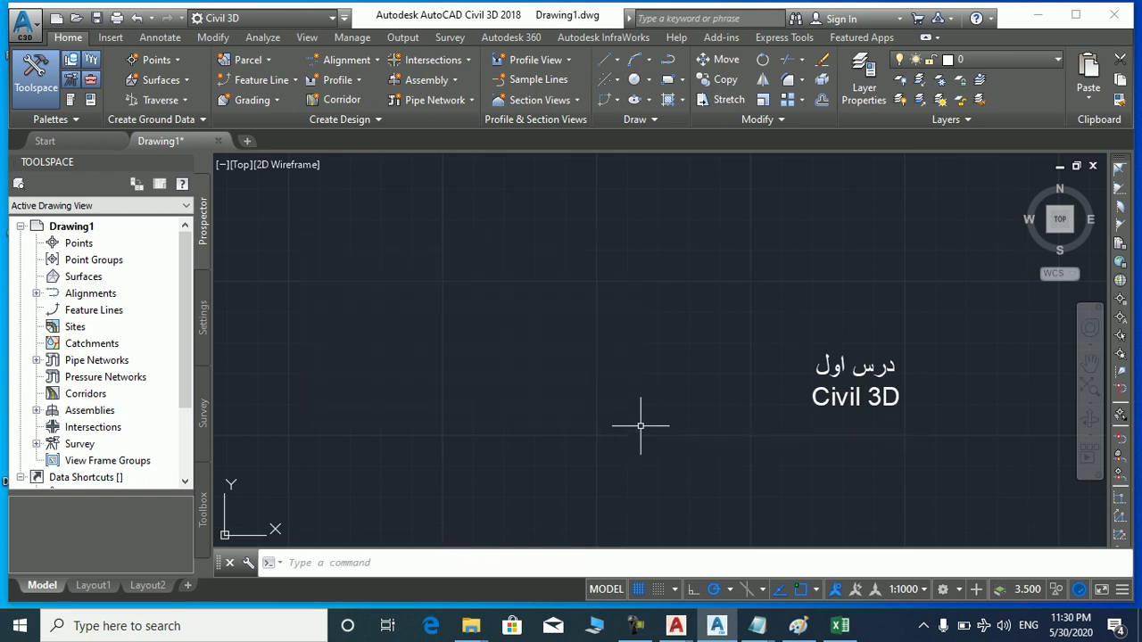
left_click(237, 193)
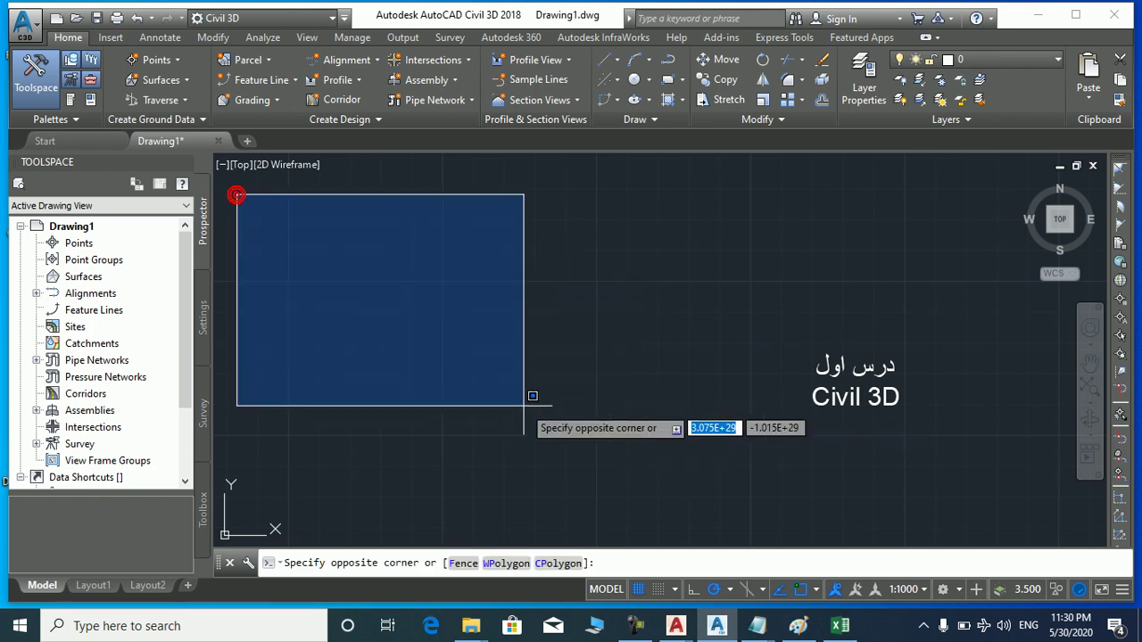
left_click(606, 489)
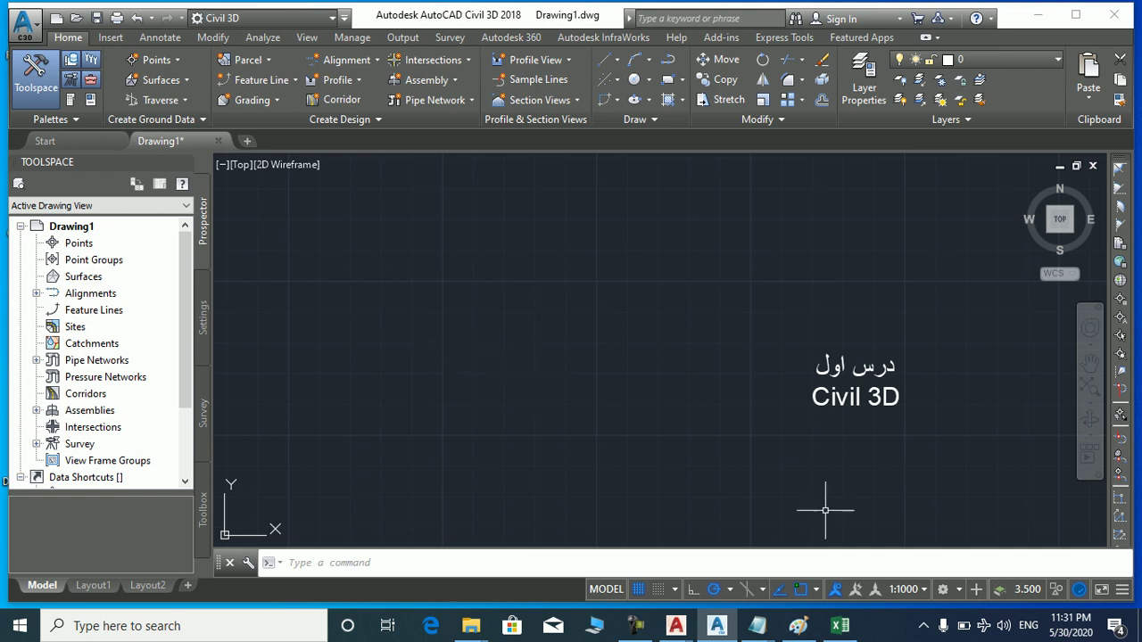
left_click(635, 625)
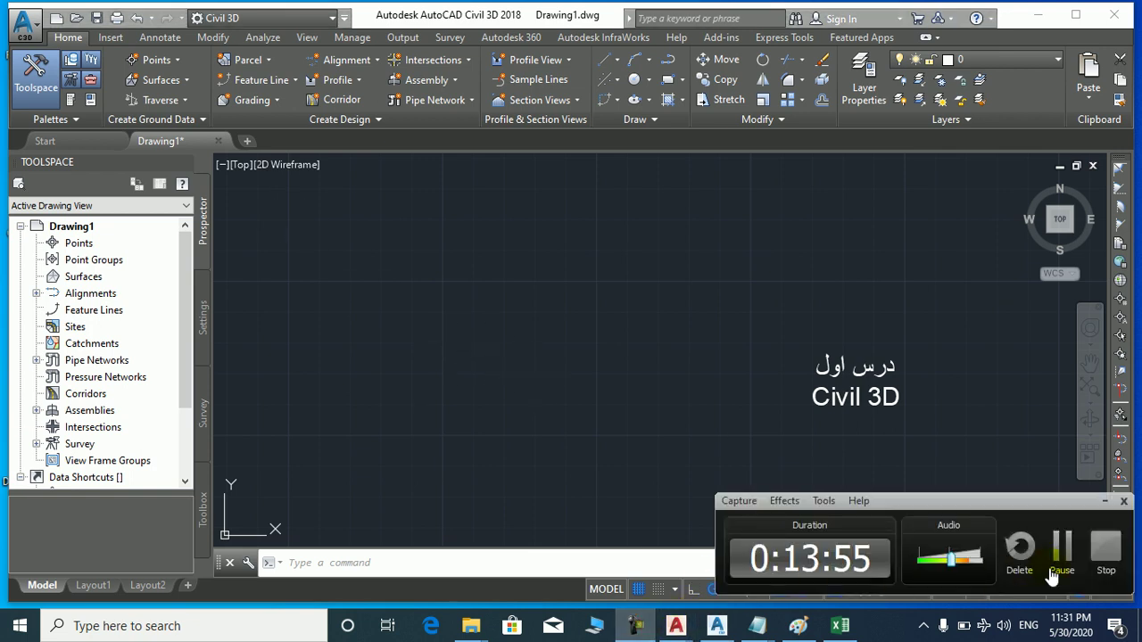